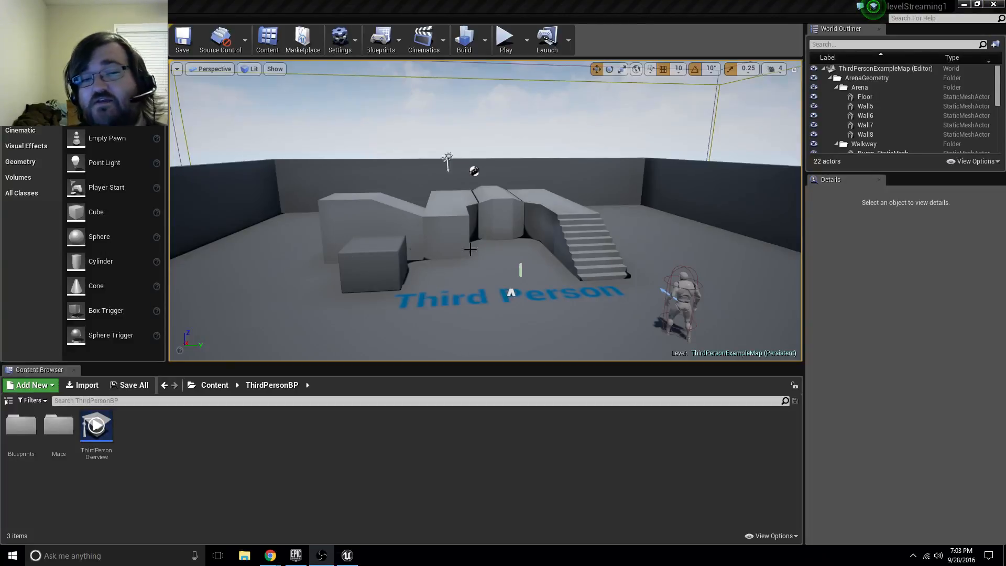
# Step: Slide the arena wall Wall6 along Y to about 859, opening a gap at one end
pyautogui.moveTo(470, 250); pyautogui.dragTo(512, 249, button='right')
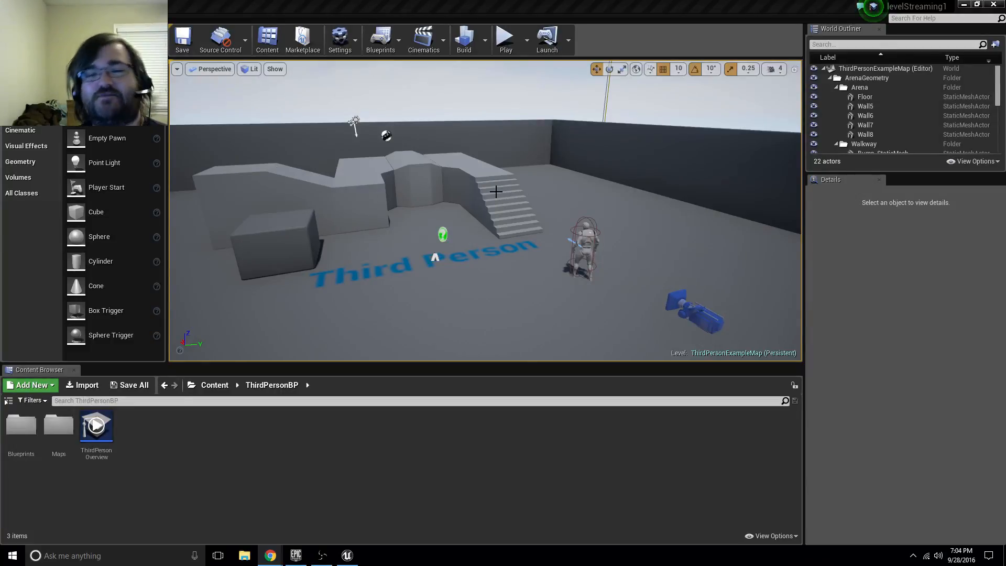
pyautogui.moveTo(495, 192)
pyautogui.mouseDown(button='right')
pyautogui.moveTo(628, 167)
pyautogui.moveTo(502, 178)
pyautogui.moveTo(608, 236)
pyautogui.moveTo(498, 178)
pyautogui.moveTo(451, 262)
pyautogui.moveTo(471, 220)
pyautogui.moveTo(514, 200)
pyautogui.moveTo(524, 157)
pyautogui.moveTo(503, 178)
pyautogui.moveTo(555, 126)
pyautogui.moveTo(587, 116)
pyautogui.moveTo(494, 209)
pyautogui.mouseUp(button='right')
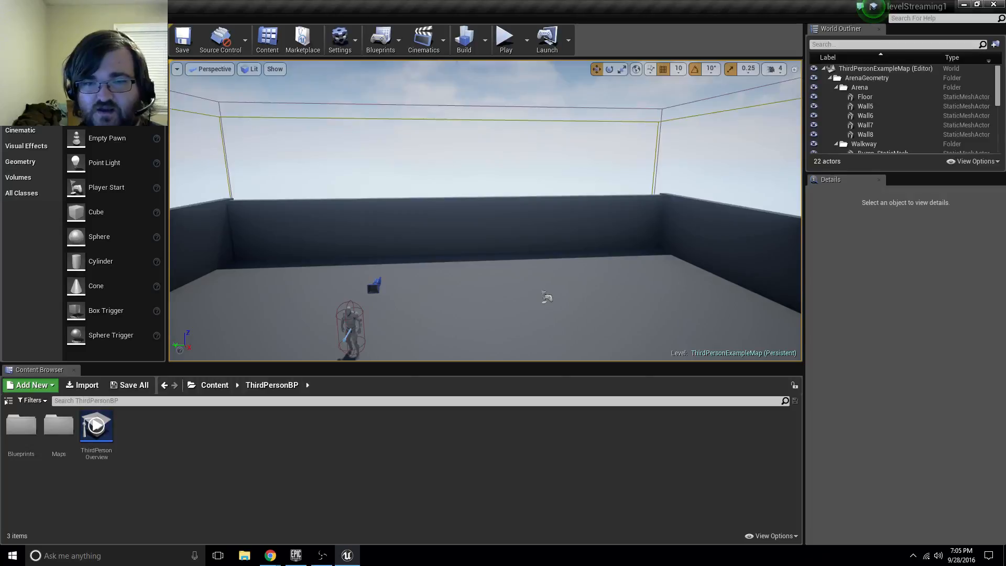
pyautogui.click(475, 217)
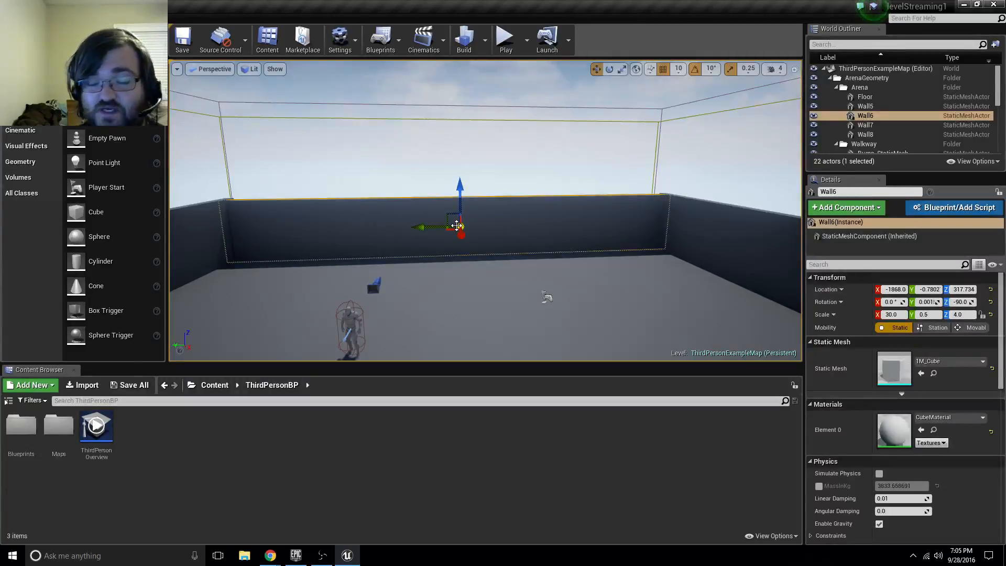
pyautogui.moveTo(423, 226); pyautogui.dragTo(275, 239)
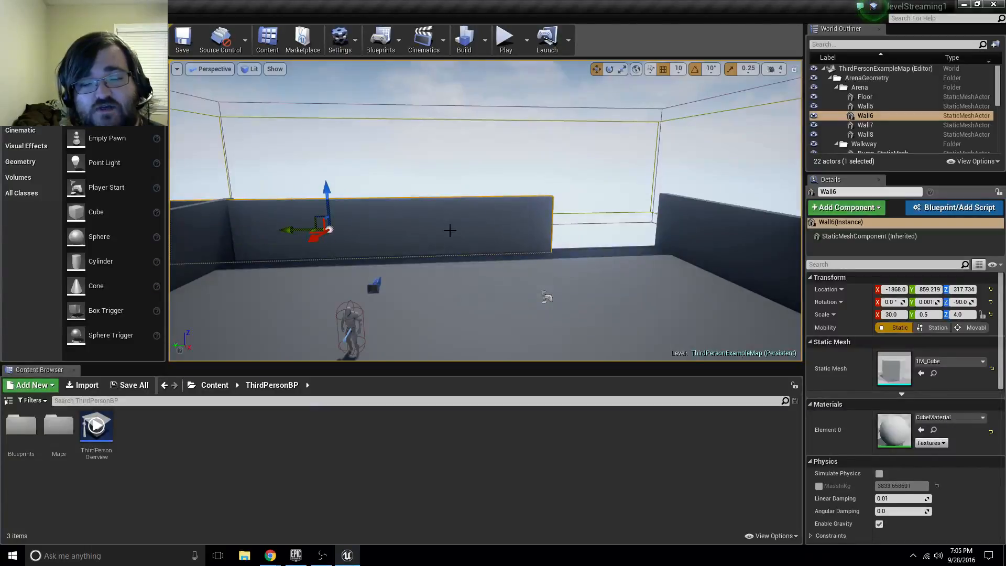
# Step: Shorten Wall6 to an X scale of 22.25 and move it to about Y 339, leaving an opening at one corner
pyautogui.moveTo(450, 231); pyautogui.dragTo(406, 238, button='right')
pyautogui.press('w')
pyautogui.press('s')
pyautogui.press('space')
pyautogui.press('space')
pyautogui.moveTo(535, 200)
pyautogui.mouseDown()
pyautogui.moveTo(476, 197)
pyautogui.moveTo(548, 194)
pyautogui.mouseUp()
pyautogui.press('w')
pyautogui.moveTo(618, 268); pyautogui.dragTo(643, 276, button='right')
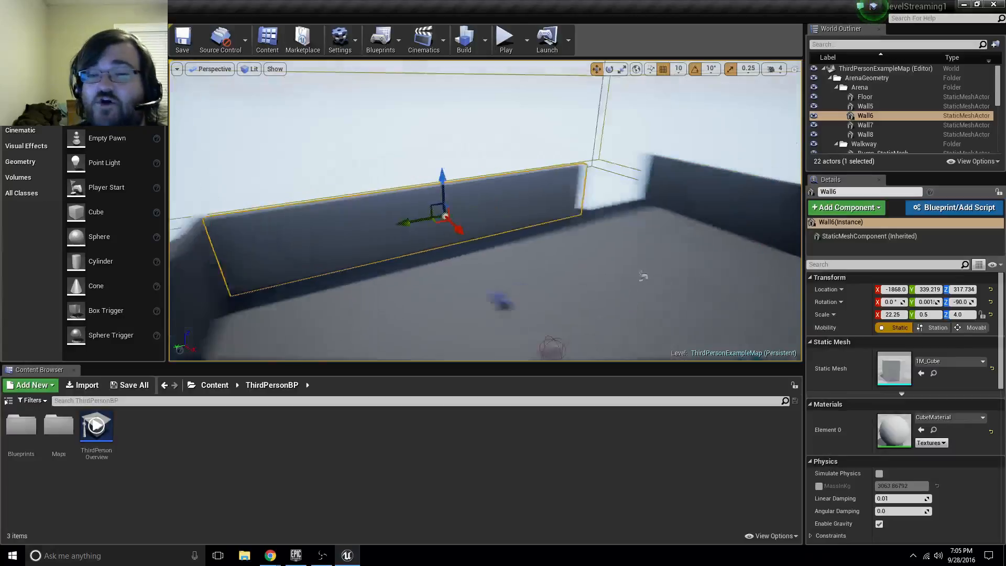
pyautogui.press('s')
pyautogui.moveTo(350, 116)
pyautogui.mouseDown(button='right')
pyautogui.moveTo(398, 136)
pyautogui.moveTo(350, 116)
pyautogui.mouseUp(button='right')
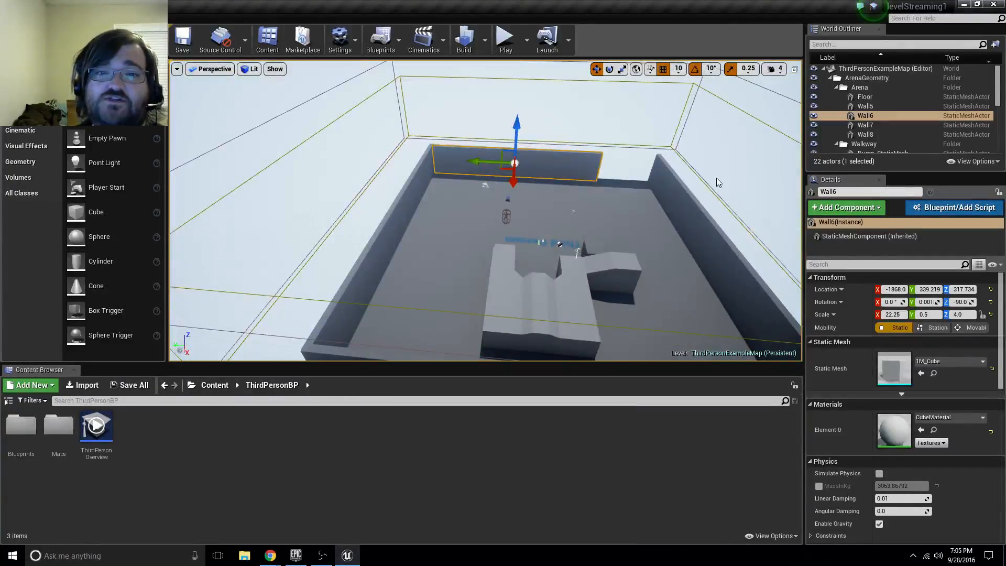
# Step: Switch to Landscape mode, open the Levels window and dock it beside the World Outliner
pyautogui.hotkey('shift', '3')
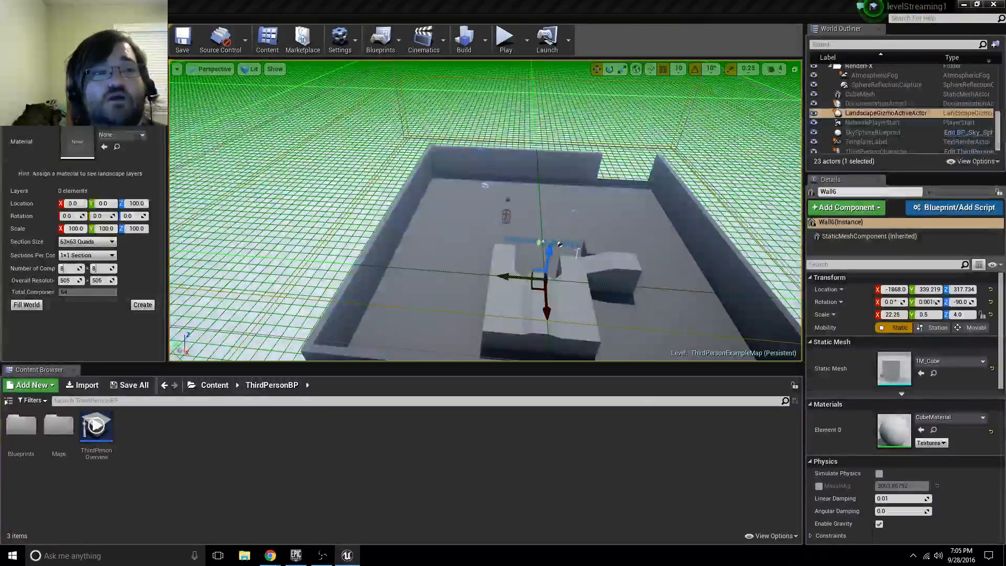
pyautogui.click(55, 18)
pyautogui.click(74, 118)
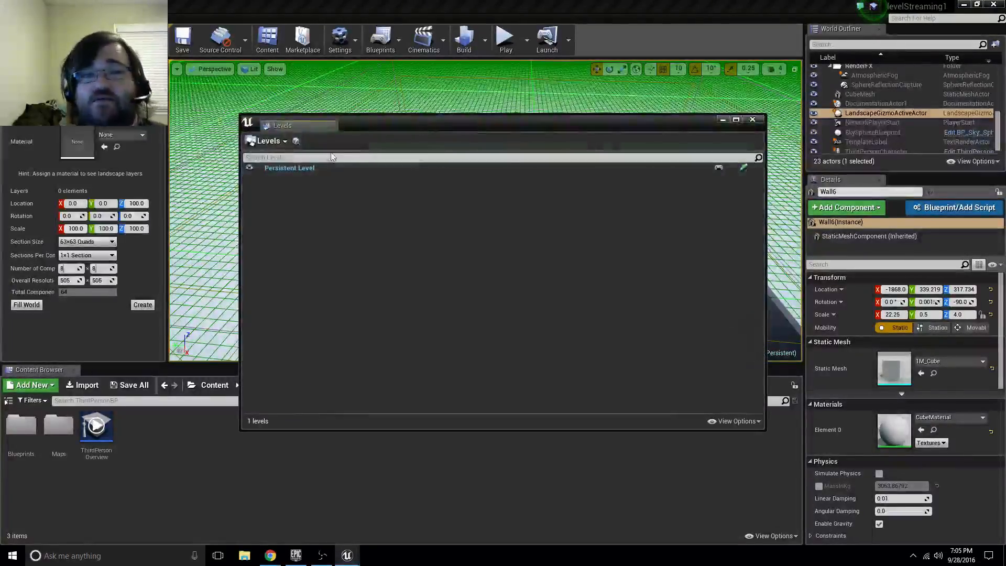
pyautogui.moveTo(297, 126); pyautogui.dragTo(907, 29)
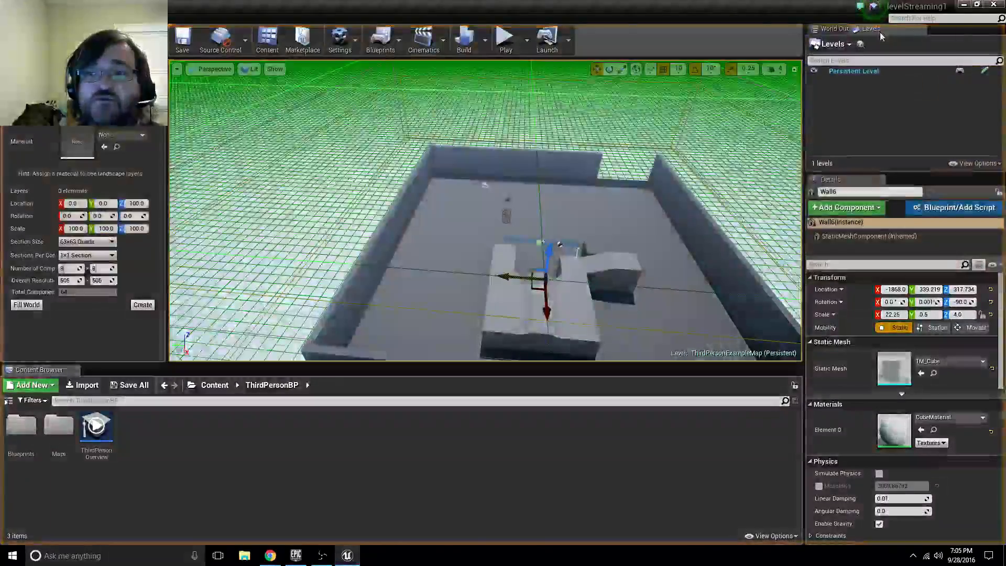
# Step: Create a new sublevel named LandscapeLayer in the Content folder
pyautogui.click(843, 45)
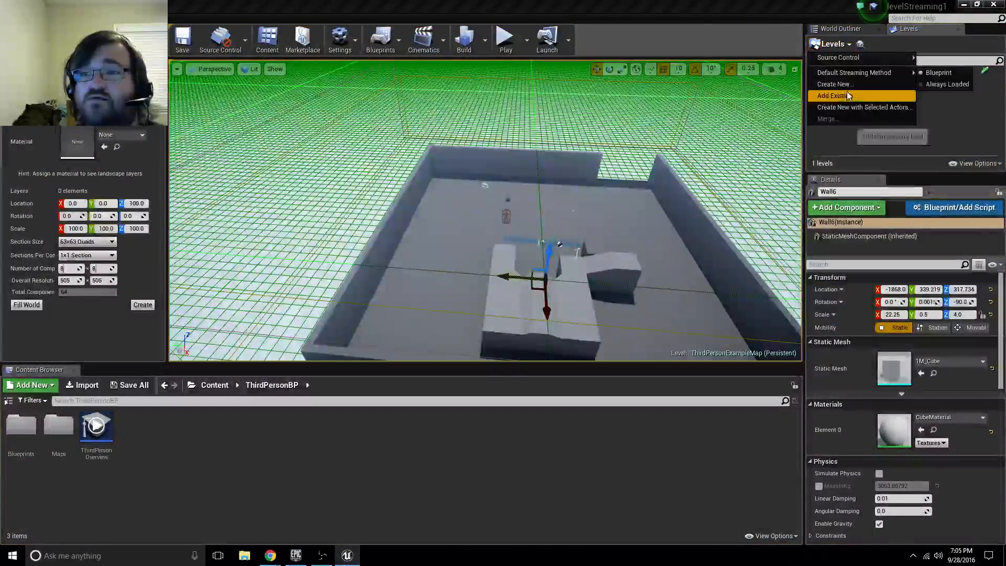
pyautogui.click(899, 82)
pyautogui.write('La')
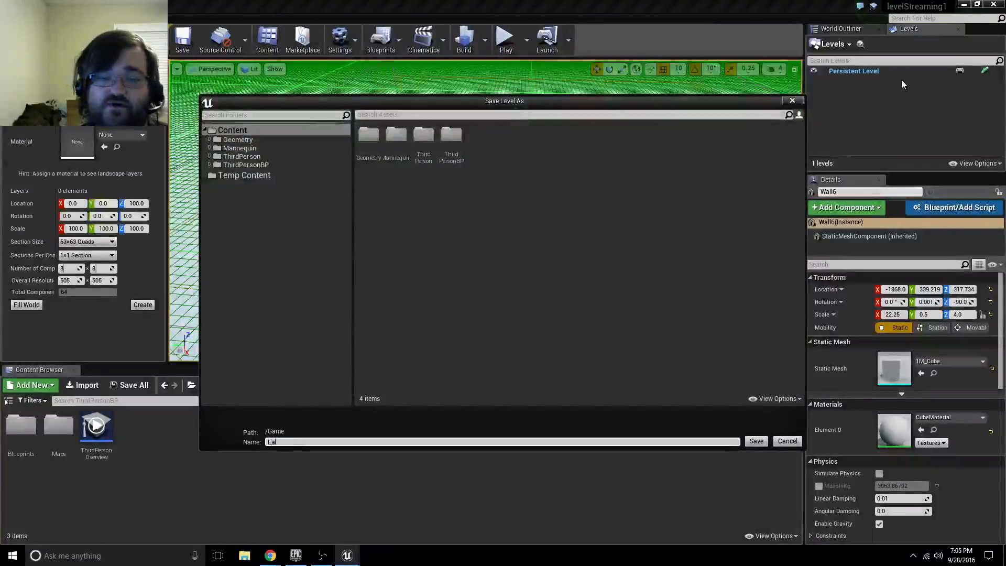
pyautogui.write('ndscapeLevel')
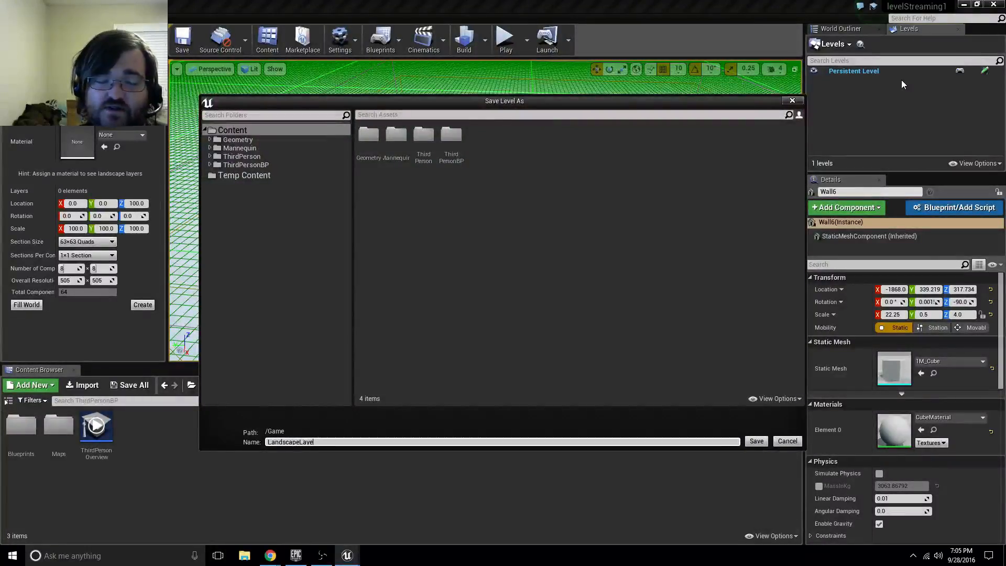
pyautogui.press('Return')
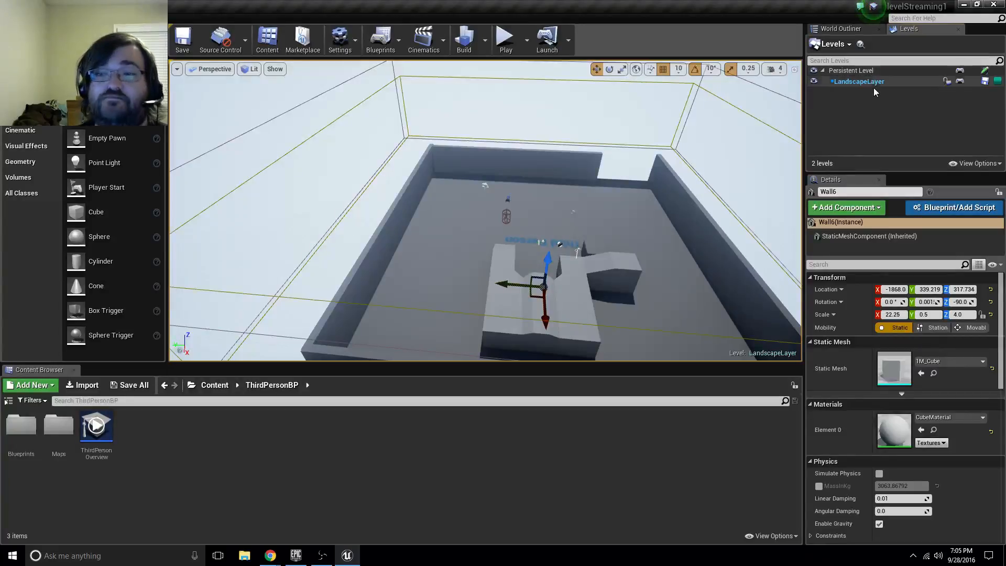
# Step: Check the streaming method options of LandscapeLayer, and create a 505 × 505 landscape with 63×63-quad sections in that level
pyautogui.rightClick(838, 87)
pyautogui.moveTo(891, 143)
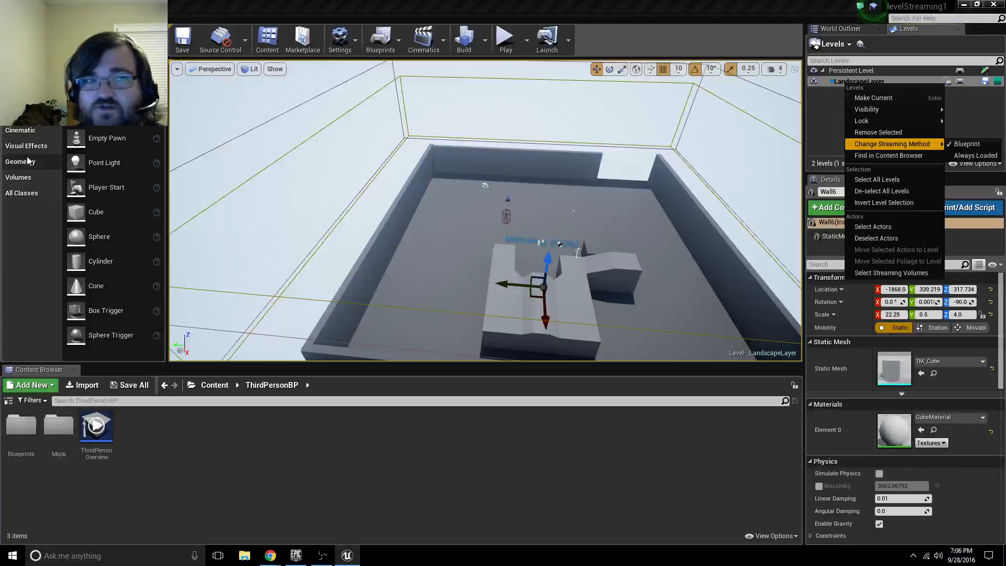
pyautogui.click(64, 44)
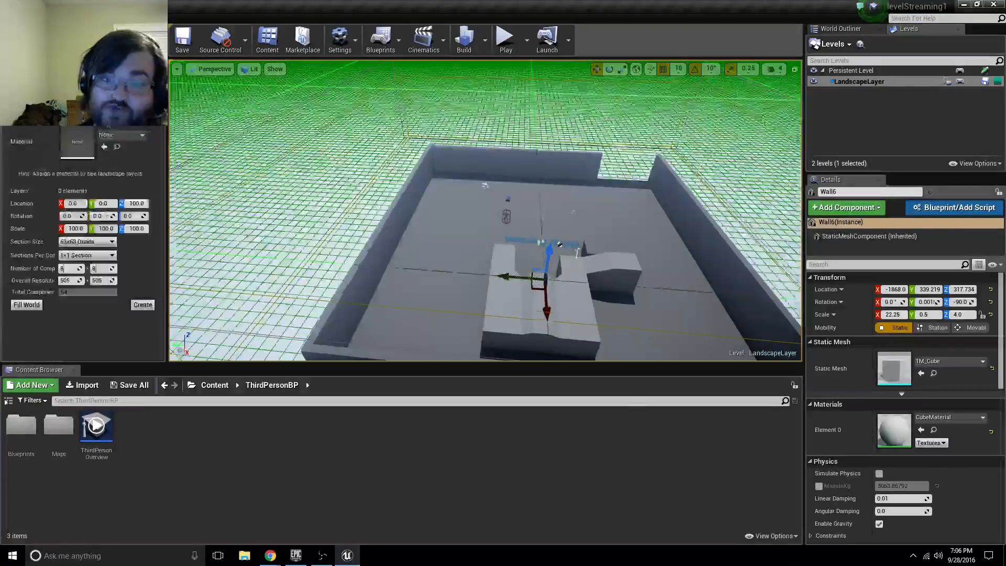
pyautogui.click(142, 304)
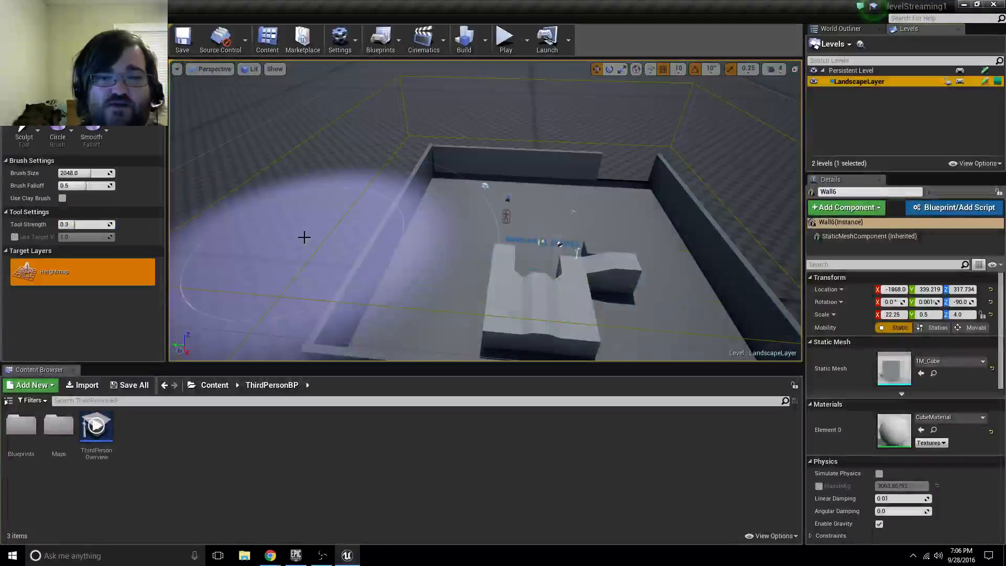
# Step: Sculpt a first group of raised hills on the flat landscape with a 2048 brush at 0.3 strength
pyautogui.moveTo(485, 210)
pyautogui.mouseDown(button='right')
pyautogui.moveTo(519, 228)
pyautogui.moveTo(613, 165)
pyautogui.moveTo(665, 210)
pyautogui.moveTo(729, 293)
pyautogui.moveTo(744, 288)
pyautogui.moveTo(514, 230)
pyautogui.moveTo(345, 204)
pyautogui.moveTo(314, 225)
pyautogui.mouseUp(button='right')
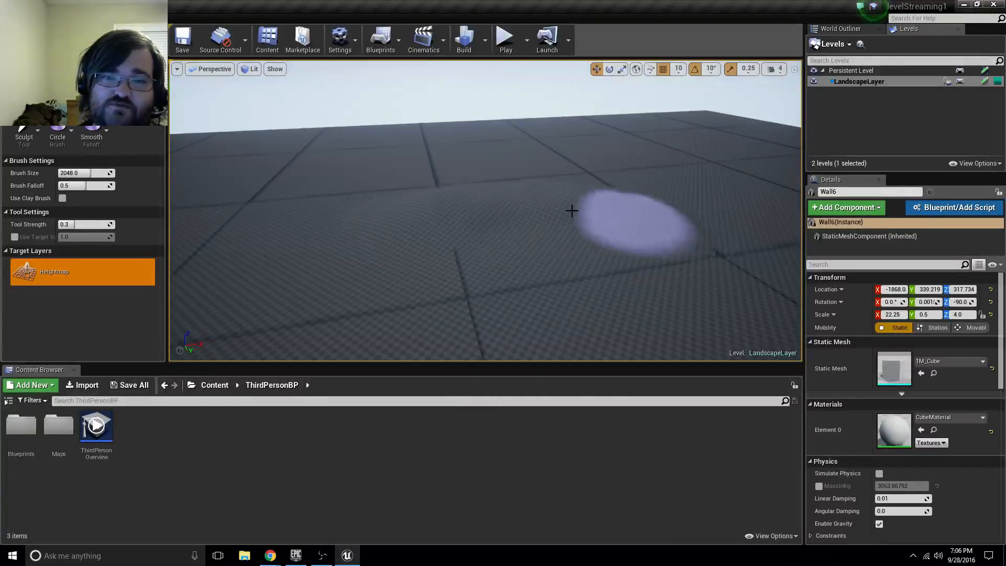
pyautogui.moveTo(358, 252)
pyautogui.mouseDown()
pyautogui.moveTo(391, 207)
pyautogui.moveTo(375, 181)
pyautogui.mouseUp()
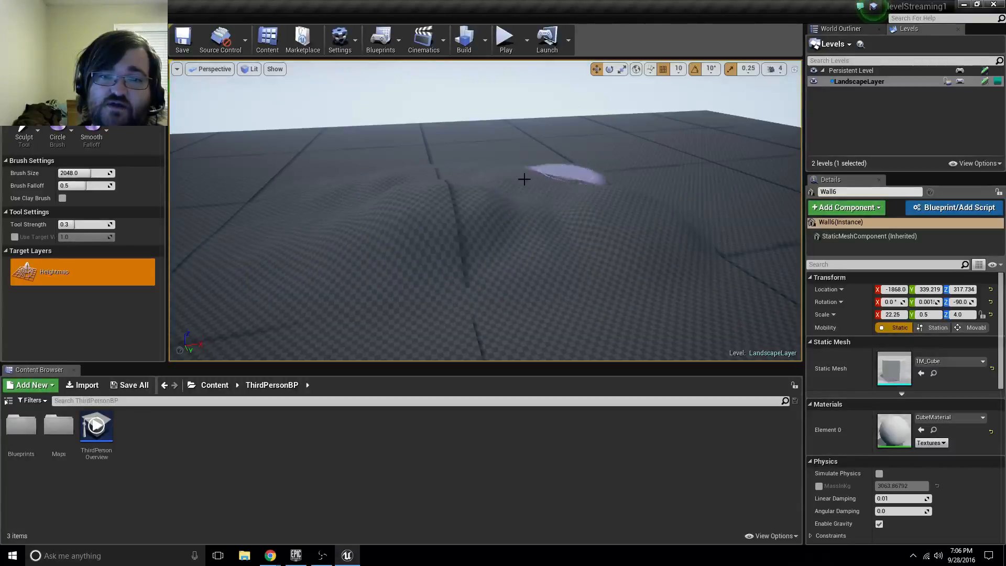
pyautogui.moveTo(748, 184)
pyautogui.mouseDown()
pyautogui.moveTo(752, 292)
pyautogui.moveTo(550, 316)
pyautogui.moveTo(513, 248)
pyautogui.moveTo(268, 224)
pyautogui.moveTo(319, 178)
pyautogui.moveTo(386, 162)
pyautogui.moveTo(479, 176)
pyautogui.mouseUp()
pyautogui.moveTo(479, 176)
pyautogui.mouseDown(button='right')
pyautogui.moveTo(487, 223)
pyautogui.moveTo(495, 178)
pyautogui.mouseUp(button='right')
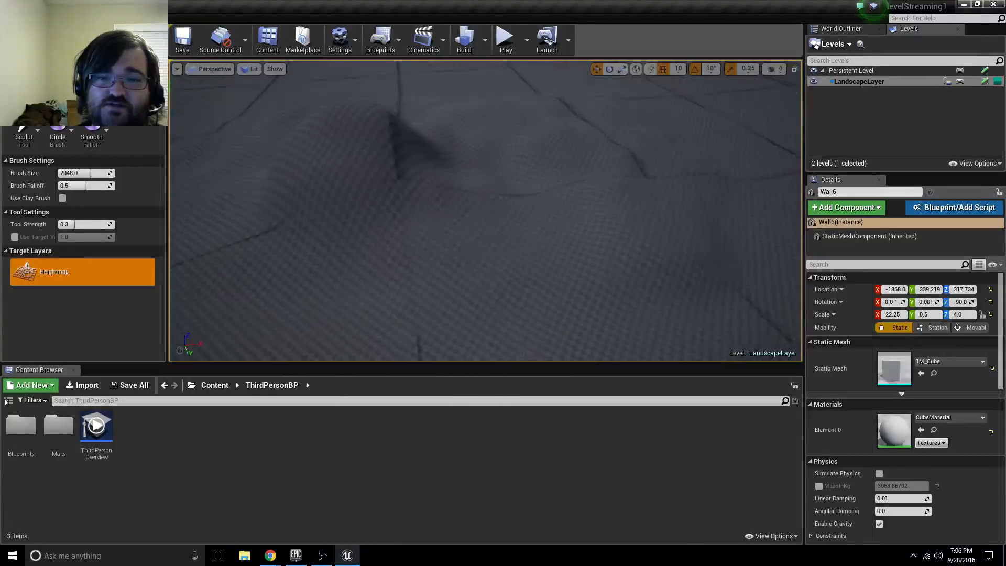
pyautogui.moveTo(487, 177)
pyautogui.mouseDown()
pyautogui.moveTo(550, 144)
pyautogui.moveTo(513, 126)
pyautogui.moveTo(571, 198)
pyautogui.moveTo(690, 227)
pyautogui.moveTo(692, 204)
pyautogui.moveTo(666, 155)
pyautogui.mouseUp()
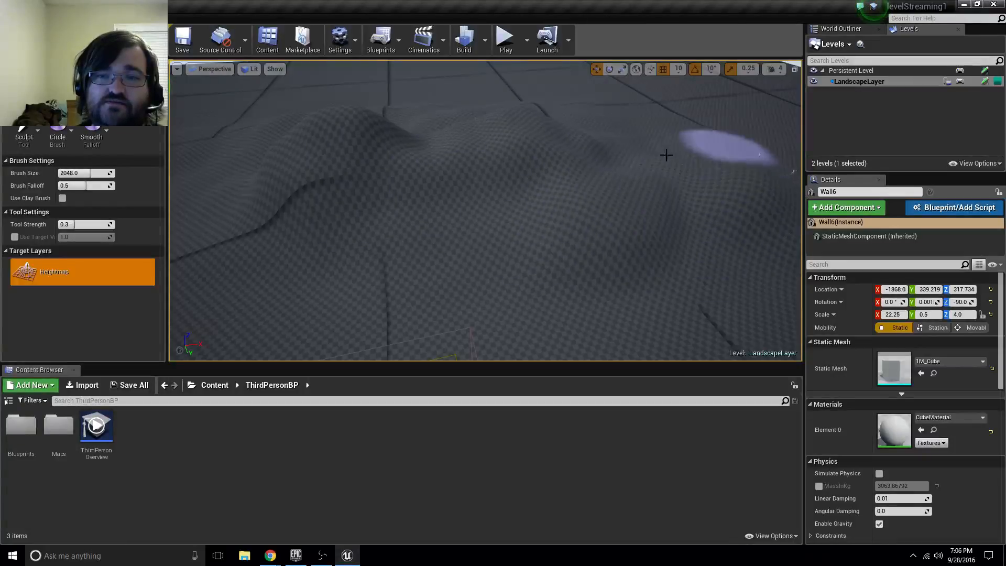
pyautogui.moveTo(687, 130); pyautogui.dragTo(673, 53, button='right')
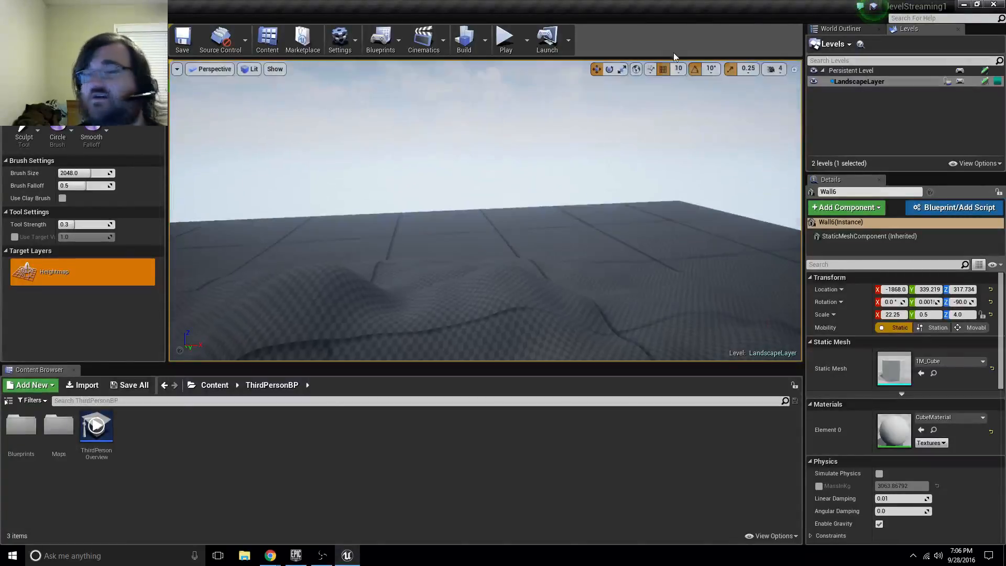
# Step: Raise the camera speed to 6 and sculpt another ridge next to the existing hills near the arena
pyautogui.click(777, 71)
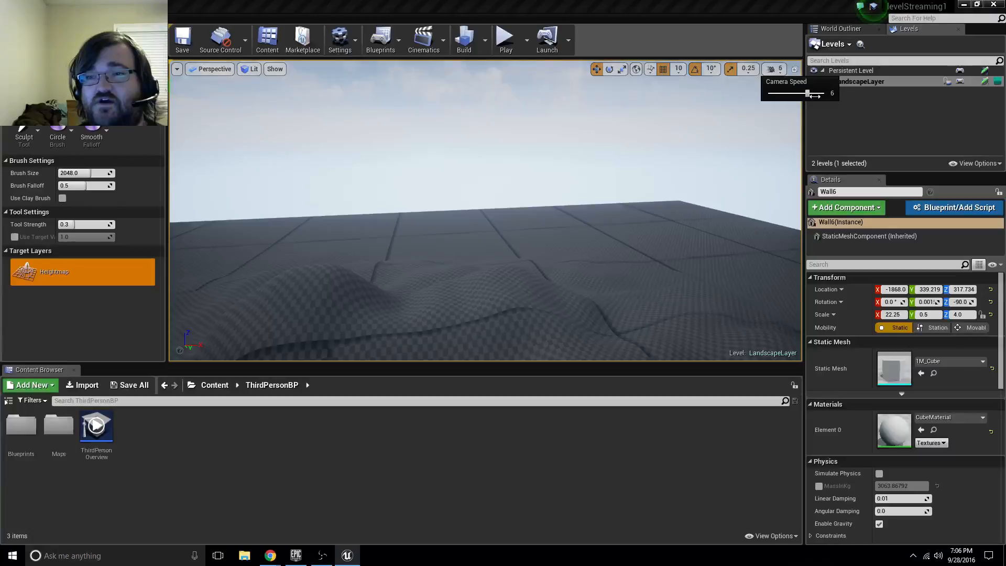
pyautogui.press('s')
pyautogui.moveTo(635, 203)
pyautogui.mouseDown(button='right')
pyautogui.moveTo(631, 252)
pyautogui.moveTo(580, 184)
pyautogui.mouseUp(button='right')
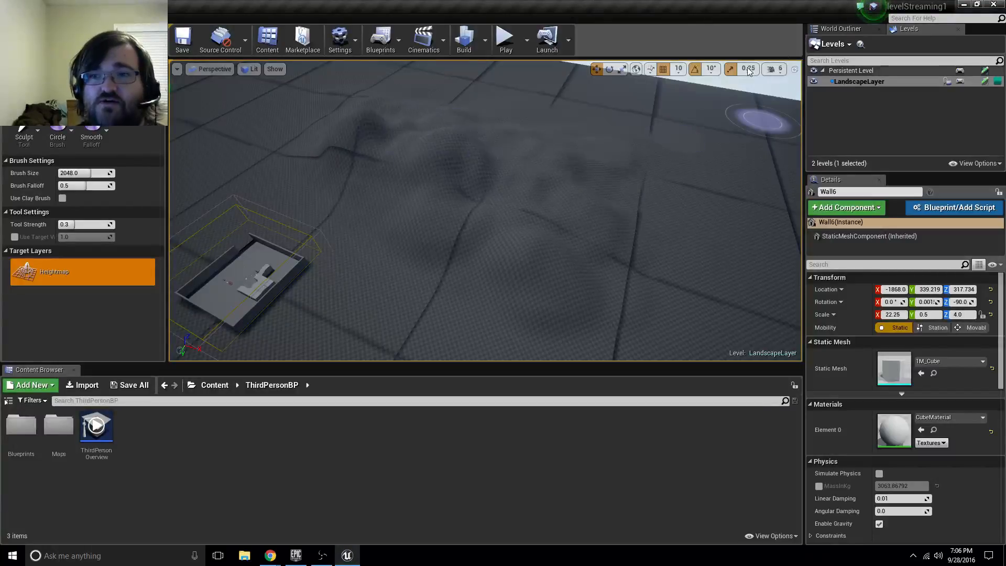
pyautogui.moveTo(499, 220)
pyautogui.mouseDown(button='right')
pyautogui.moveTo(485, 181)
pyautogui.moveTo(516, 231)
pyautogui.moveTo(503, 220)
pyautogui.mouseUp(button='right')
pyautogui.press('w')
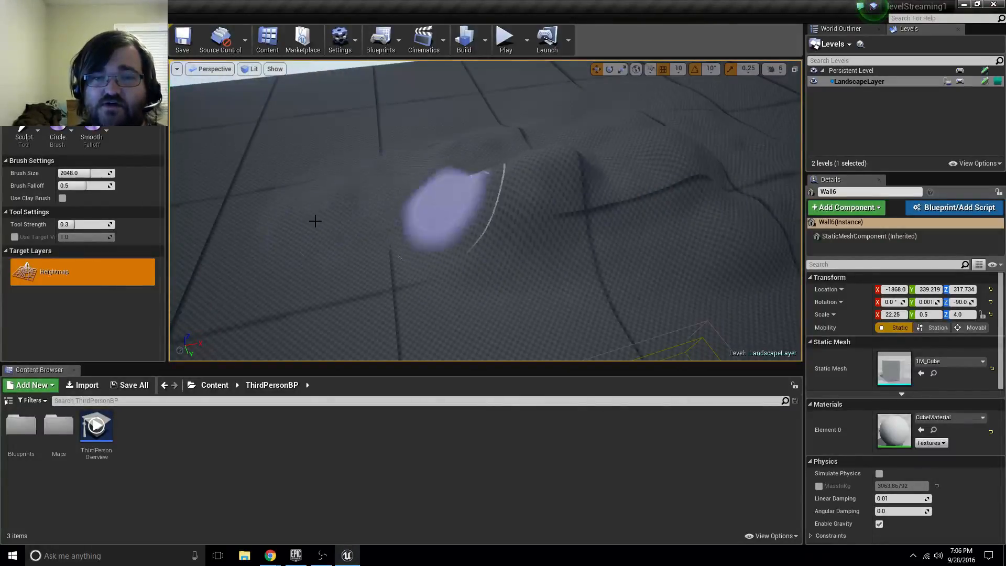
pyautogui.moveTo(257, 302)
pyautogui.mouseDown()
pyautogui.moveTo(550, 249)
pyautogui.moveTo(440, 245)
pyautogui.moveTo(605, 234)
pyautogui.moveTo(423, 243)
pyautogui.moveTo(536, 262)
pyautogui.moveTo(585, 256)
pyautogui.mouseUp()
pyautogui.press('s')
pyautogui.moveTo(585, 257)
pyautogui.mouseDown(button='right')
pyautogui.moveTo(583, 246)
pyautogui.moveTo(642, 213)
pyautogui.mouseUp(button='right')
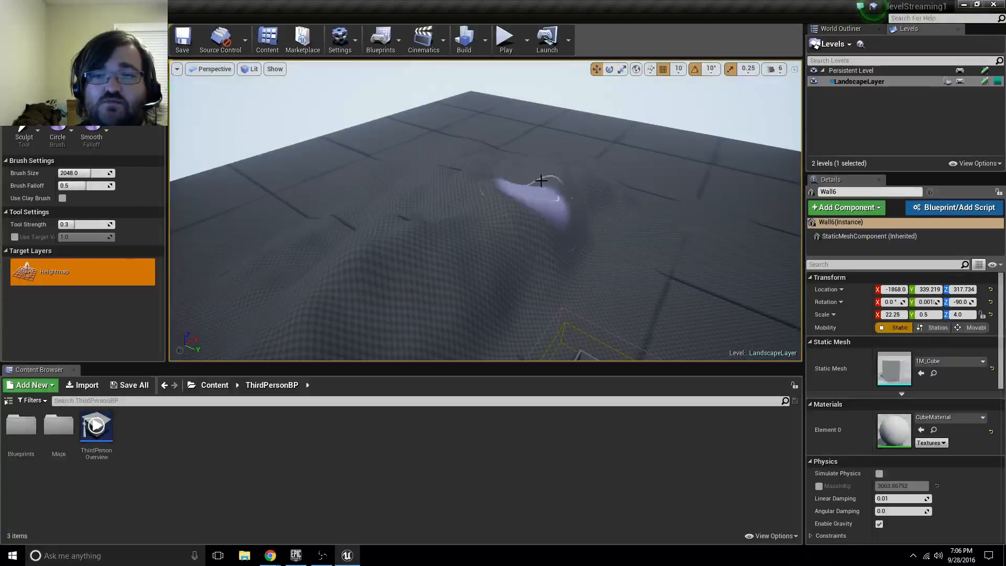
pyautogui.press('w')
pyautogui.moveTo(486, 186)
pyautogui.mouseDown(button='right')
pyautogui.moveTo(506, 225)
pyautogui.moveTo(569, 230)
pyautogui.moveTo(442, 195)
pyautogui.mouseUp(button='right')
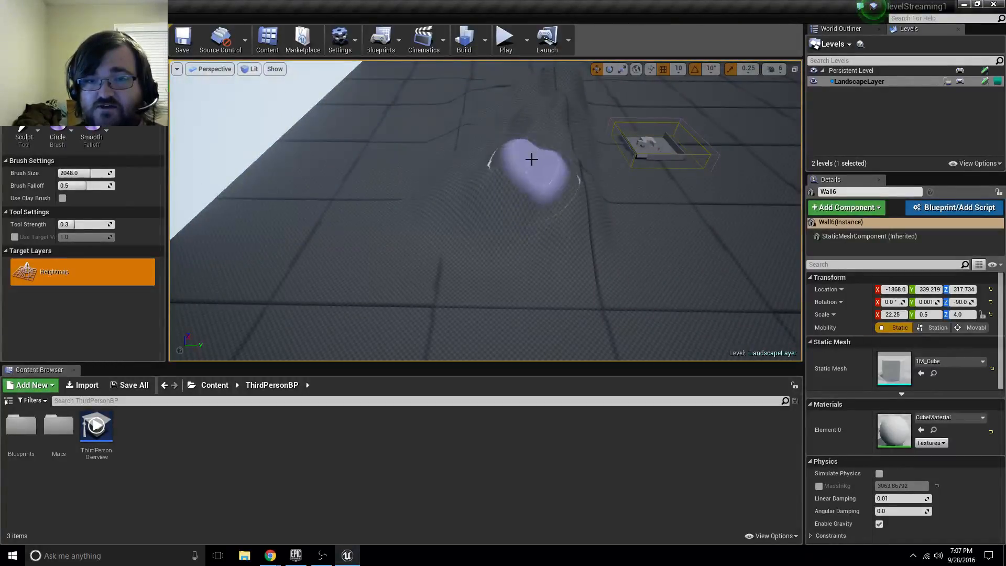
# Step: Extend and heighten the mountain range beside the arena with more Sculpt strokes, filling the flat ground around the existing hills
pyautogui.moveTo(532, 160)
pyautogui.mouseDown(button='right')
pyautogui.moveTo(534, 123)
pyautogui.moveTo(540, 197)
pyautogui.moveTo(541, 188)
pyautogui.mouseUp(button='right')
pyautogui.press('w')
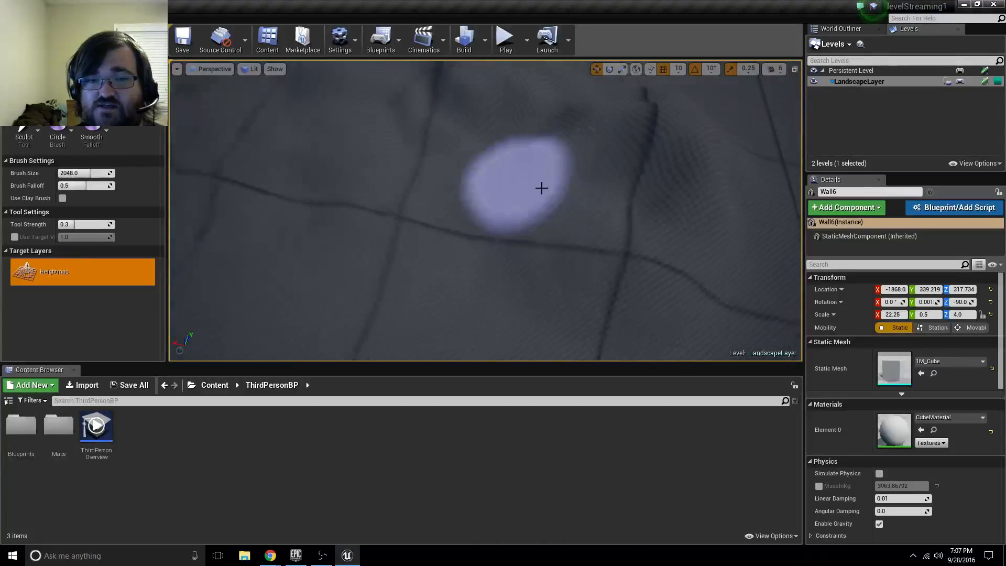
pyautogui.moveTo(541, 188); pyautogui.dragTo(528, 203)
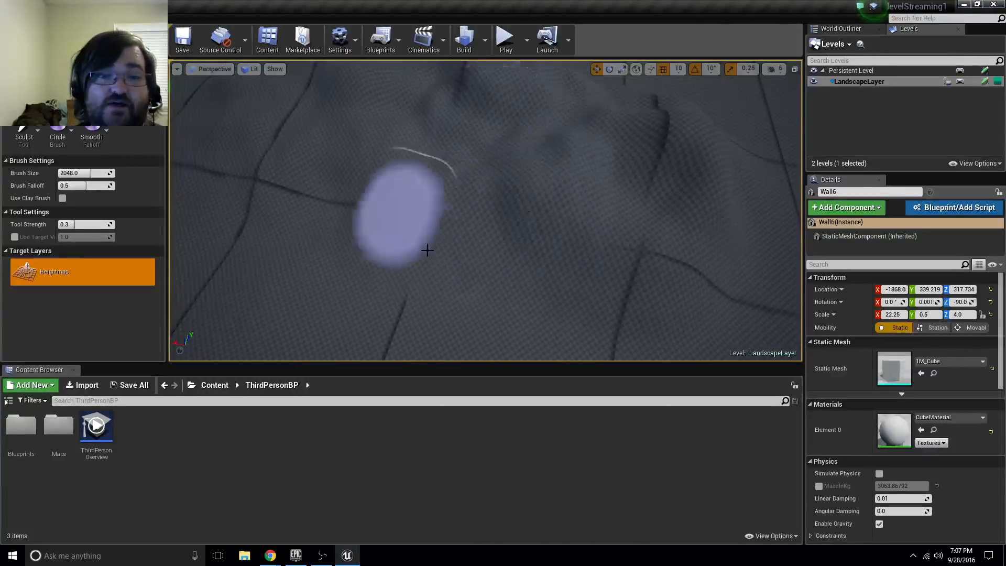
pyautogui.moveTo(436, 223); pyautogui.dragTo(482, 201)
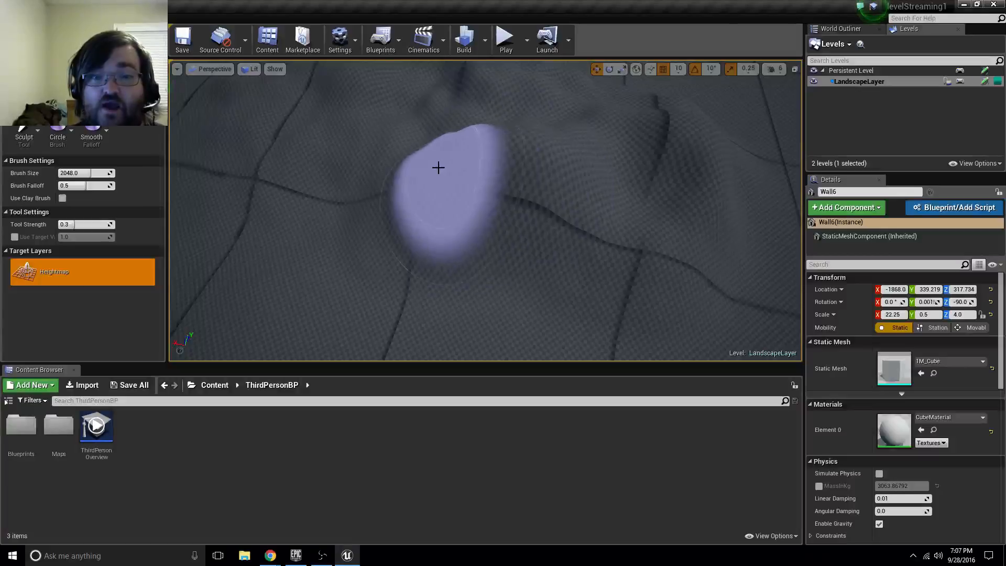
pyautogui.moveTo(438, 167)
pyautogui.mouseDown()
pyautogui.moveTo(557, 256)
pyautogui.moveTo(651, 306)
pyautogui.moveTo(680, 260)
pyautogui.moveTo(647, 208)
pyautogui.mouseUp()
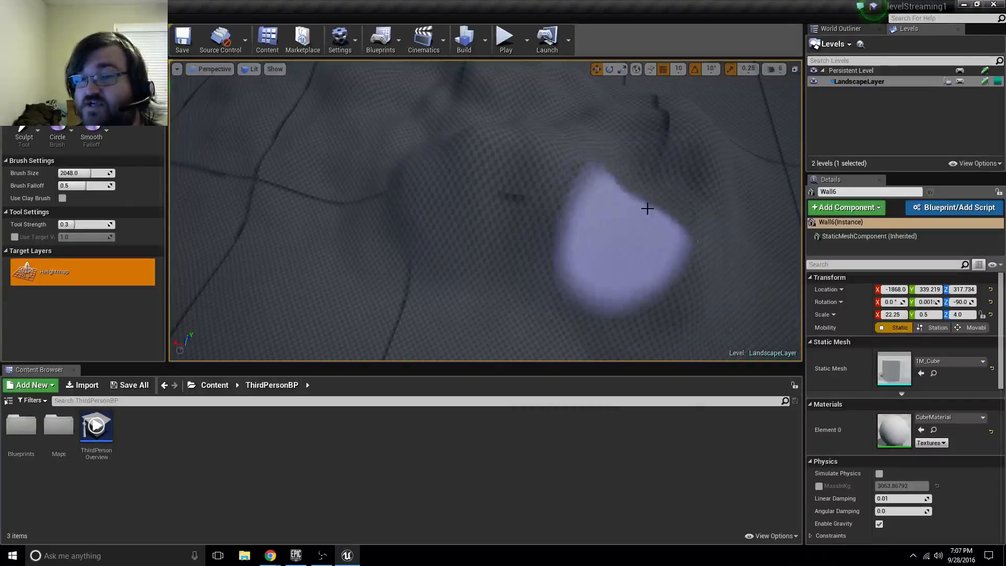
pyautogui.moveTo(702, 218); pyautogui.dragTo(747, 193, button='right')
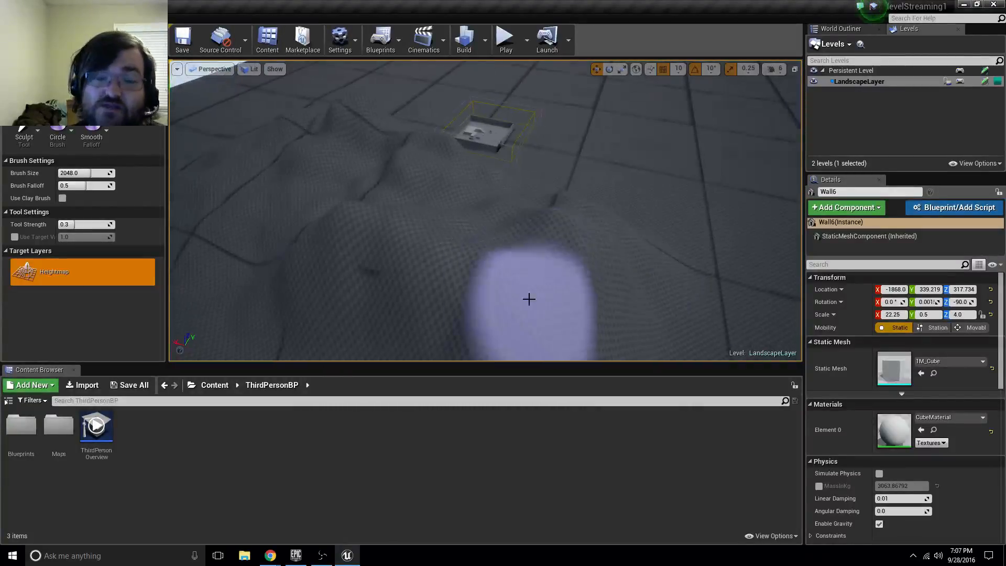
pyautogui.moveTo(458, 275)
pyautogui.mouseDown(button='right')
pyautogui.moveTo(398, 262)
pyautogui.moveTo(340, 215)
pyautogui.moveTo(429, 293)
pyautogui.moveTo(471, 280)
pyautogui.mouseUp(button='right')
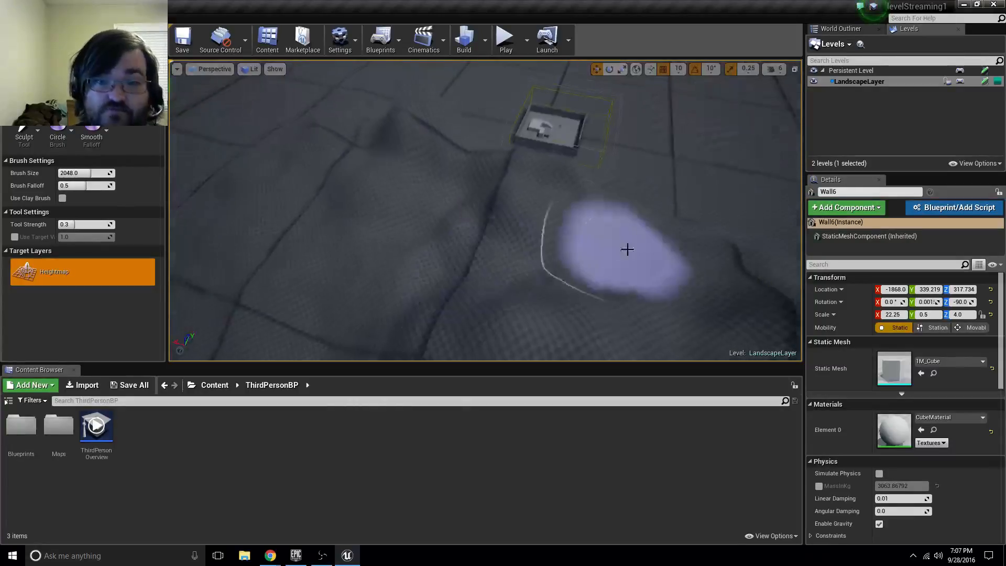
pyautogui.moveTo(627, 250)
pyautogui.mouseDown()
pyautogui.moveTo(495, 262)
pyautogui.moveTo(590, 240)
pyautogui.moveTo(576, 227)
pyautogui.moveTo(396, 250)
pyautogui.moveTo(469, 198)
pyautogui.mouseUp()
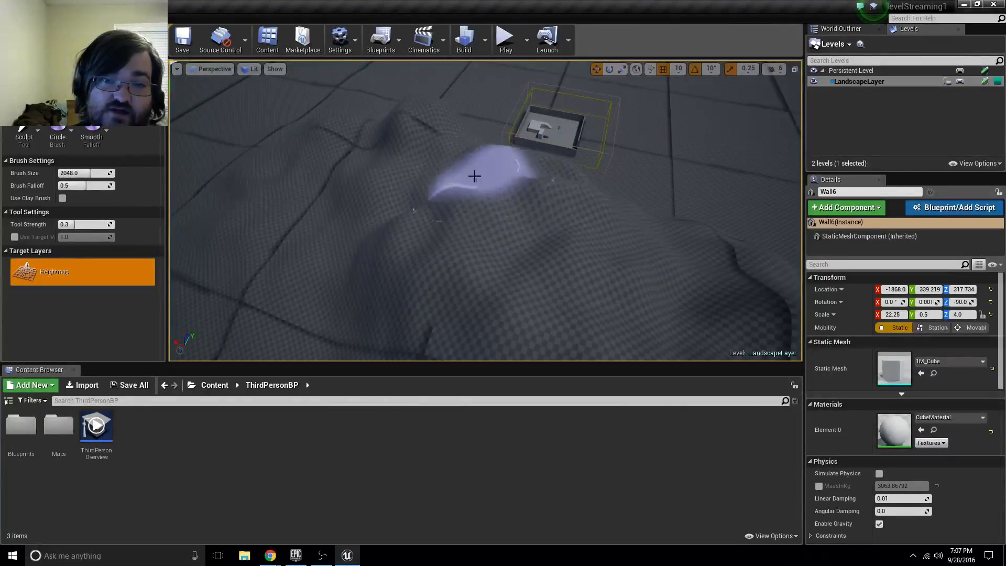
pyautogui.moveTo(411, 184)
pyautogui.mouseDown()
pyautogui.moveTo(383, 178)
pyautogui.moveTo(341, 246)
pyautogui.moveTo(292, 240)
pyautogui.moveTo(292, 206)
pyautogui.moveTo(359, 244)
pyautogui.mouseUp()
pyautogui.moveTo(324, 259); pyautogui.dragTo(315, 280, button='right')
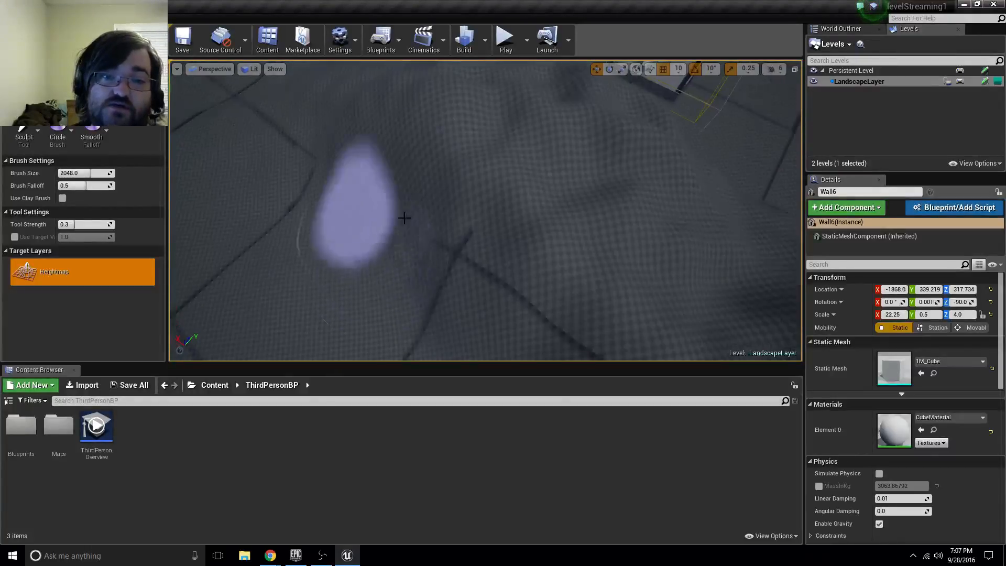
pyautogui.moveTo(413, 204)
pyautogui.mouseDown()
pyautogui.moveTo(281, 127)
pyautogui.moveTo(438, 255)
pyautogui.moveTo(636, 319)
pyautogui.moveTo(667, 308)
pyautogui.moveTo(440, 314)
pyautogui.mouseUp()
pyautogui.moveTo(440, 314)
pyautogui.mouseDown(button='right')
pyautogui.moveTo(403, 349)
pyautogui.moveTo(466, 262)
pyautogui.mouseUp(button='right')
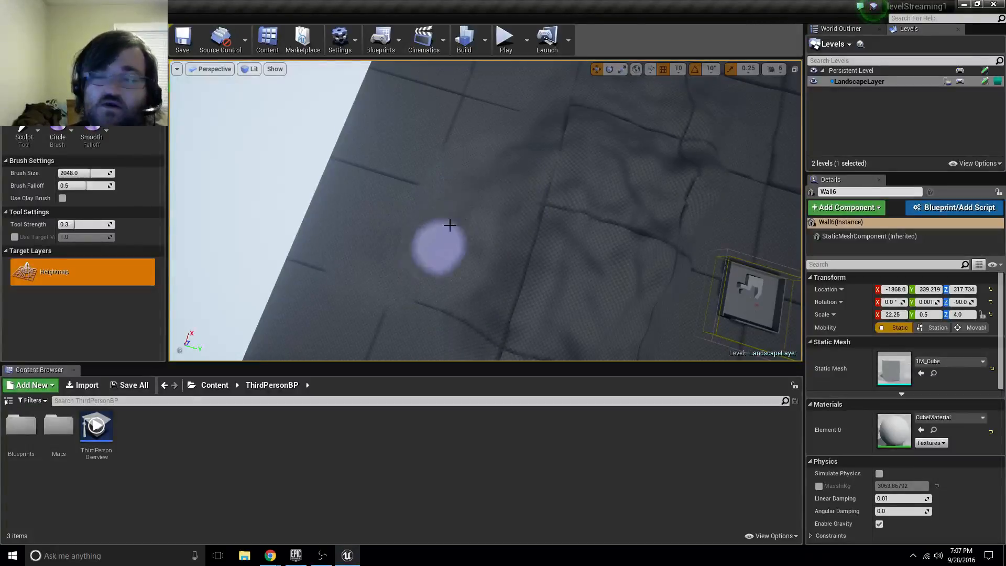
# Step: Sculpt more hills over the flat ground toward the landscape's edge and on the far side of the range near the arena
pyautogui.moveTo(392, 209)
pyautogui.mouseDown()
pyautogui.moveTo(539, 218)
pyautogui.moveTo(516, 175)
pyautogui.moveTo(387, 194)
pyautogui.mouseUp()
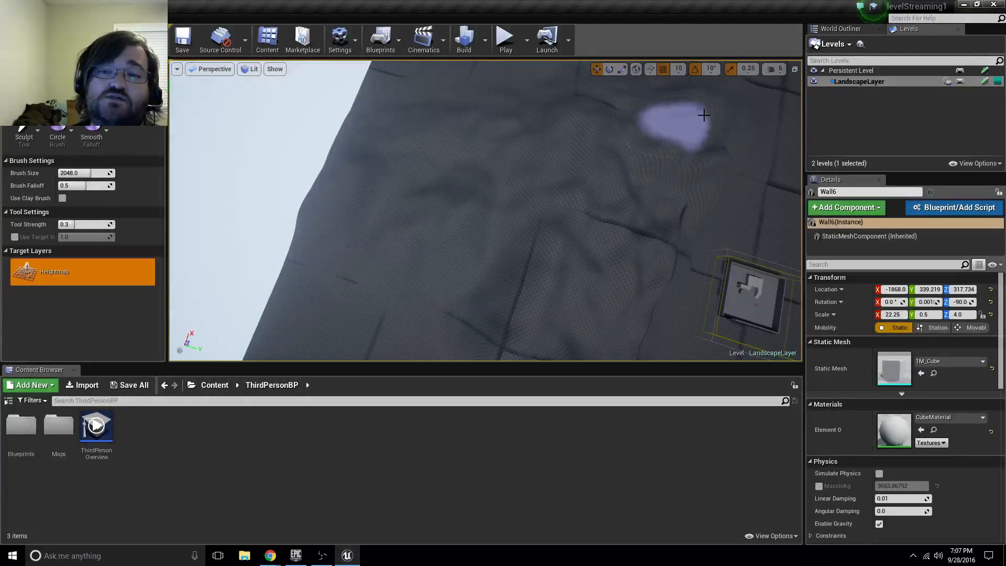
pyautogui.moveTo(703, 115)
pyautogui.mouseDown(button='right')
pyautogui.moveTo(715, 131)
pyautogui.moveTo(655, 120)
pyautogui.moveTo(587, 147)
pyautogui.moveTo(529, 149)
pyautogui.moveTo(636, 230)
pyautogui.mouseUp(button='right')
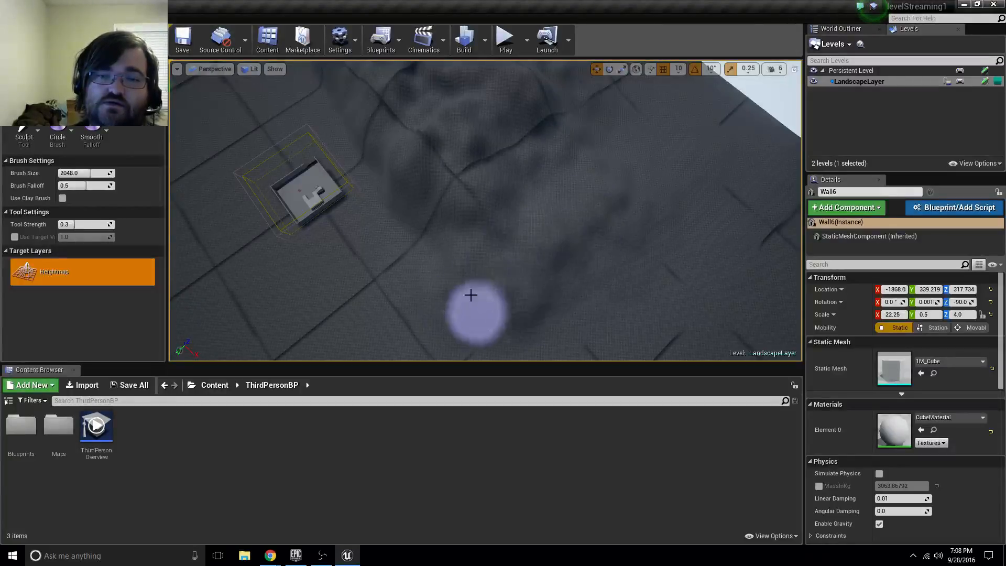
pyautogui.moveTo(470, 295)
pyautogui.mouseDown()
pyautogui.moveTo(494, 314)
pyautogui.moveTo(557, 294)
pyautogui.moveTo(481, 249)
pyautogui.mouseUp()
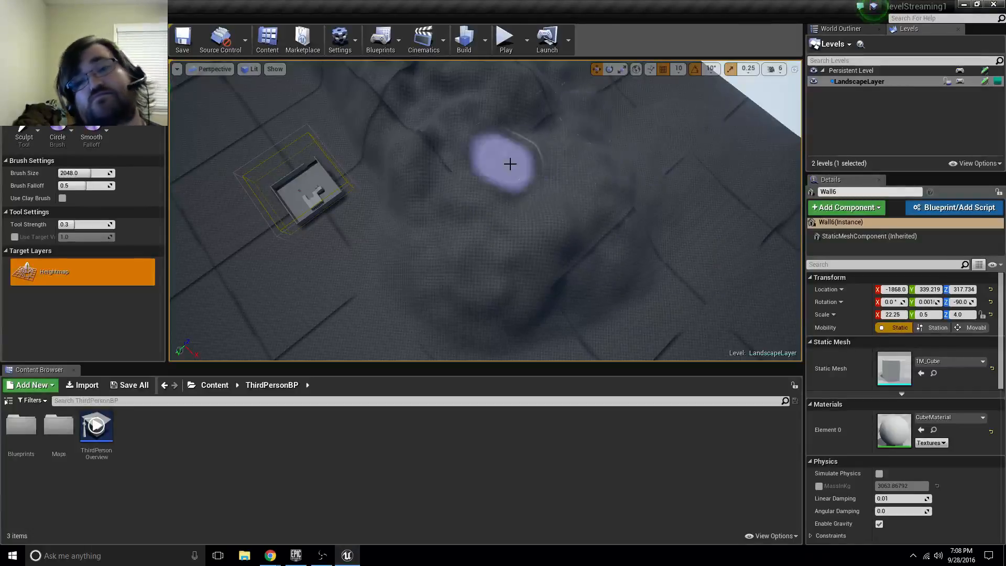
pyautogui.moveTo(647, 192)
pyautogui.mouseDown(button='right')
pyautogui.moveTo(676, 126)
pyautogui.moveTo(628, 210)
pyautogui.moveTo(697, 173)
pyautogui.moveTo(733, 252)
pyautogui.mouseUp(button='right')
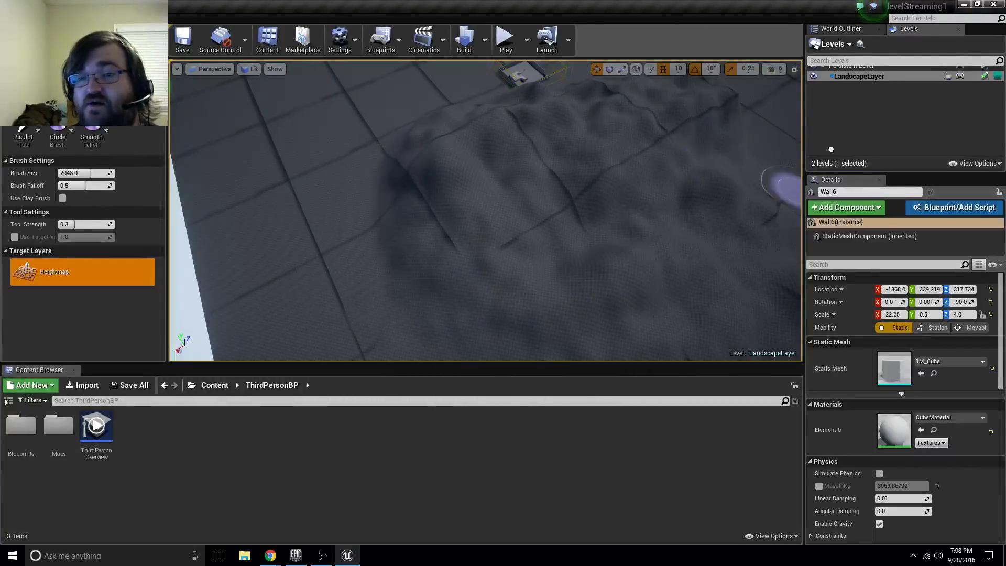
# Step: Extend the mountain range away from the arena with further Sculpt strokes over the remaining flat ground along its outer slope
pyautogui.moveTo(695, 213)
pyautogui.mouseDown(button='right')
pyautogui.moveTo(654, 199)
pyautogui.moveTo(618, 163)
pyautogui.moveTo(587, 225)
pyautogui.moveTo(555, 115)
pyautogui.moveTo(539, 220)
pyautogui.moveTo(587, 246)
pyautogui.moveTo(582, 221)
pyautogui.moveTo(624, 194)
pyautogui.moveTo(571, 246)
pyautogui.moveTo(512, 274)
pyautogui.mouseUp(button='right')
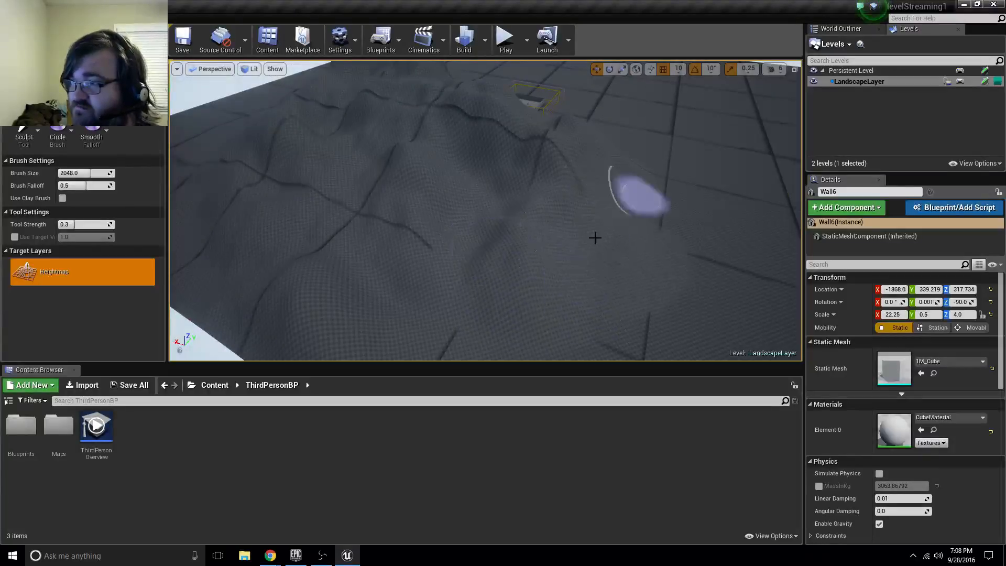
pyautogui.moveTo(699, 233)
pyautogui.mouseDown()
pyautogui.moveTo(609, 271)
pyautogui.moveTo(635, 299)
pyautogui.moveTo(649, 228)
pyautogui.moveTo(576, 299)
pyautogui.moveTo(561, 280)
pyautogui.moveTo(435, 330)
pyautogui.moveTo(597, 325)
pyautogui.mouseUp()
pyautogui.moveTo(597, 324)
pyautogui.mouseDown(button='right')
pyautogui.moveTo(555, 362)
pyautogui.moveTo(571, 357)
pyautogui.mouseUp(button='right')
pyautogui.moveTo(533, 258)
pyautogui.mouseDown()
pyautogui.moveTo(633, 276)
pyautogui.moveTo(617, 279)
pyautogui.moveTo(593, 207)
pyautogui.moveTo(636, 203)
pyautogui.moveTo(589, 156)
pyautogui.moveTo(551, 157)
pyautogui.mouseUp()
pyautogui.moveTo(559, 250)
pyautogui.mouseDown(button='right')
pyautogui.moveTo(582, 200)
pyautogui.moveTo(579, 214)
pyautogui.mouseUp(button='right')
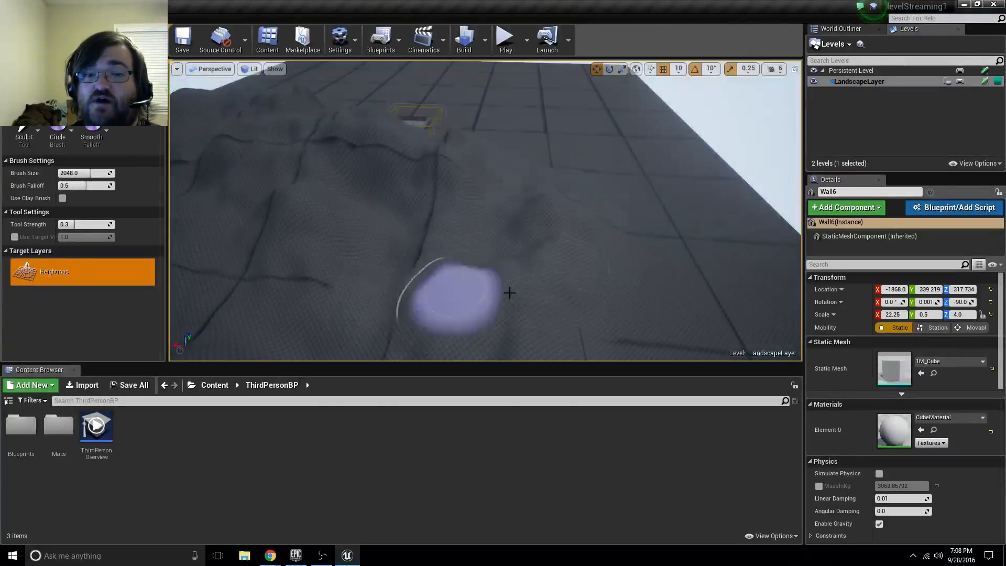
pyautogui.moveTo(471, 265); pyautogui.dragTo(451, 315, button='right')
pyautogui.moveTo(471, 264)
pyautogui.mouseDown()
pyautogui.moveTo(512, 193)
pyautogui.moveTo(544, 167)
pyautogui.moveTo(356, 186)
pyautogui.moveTo(464, 213)
pyautogui.moveTo(559, 197)
pyautogui.moveTo(548, 162)
pyautogui.moveTo(368, 132)
pyautogui.mouseUp()
pyautogui.moveTo(361, 157)
pyautogui.mouseDown(button='right')
pyautogui.moveTo(378, 95)
pyautogui.moveTo(493, 152)
pyautogui.moveTo(516, 126)
pyautogui.moveTo(451, 131)
pyautogui.moveTo(456, 84)
pyautogui.moveTo(503, 152)
pyautogui.moveTo(493, 209)
pyautogui.moveTo(454, 186)
pyautogui.mouseUp(button='right')
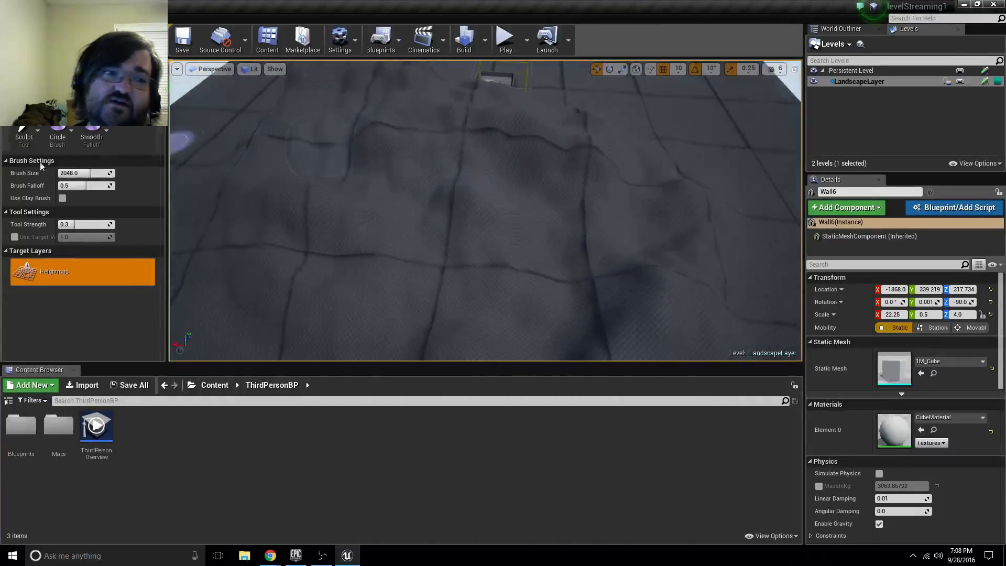
# Step: Erode the sculpted mountains with the Erosion tool, using a 2048 brush at 0.3 strength
pyautogui.click(27, 141)
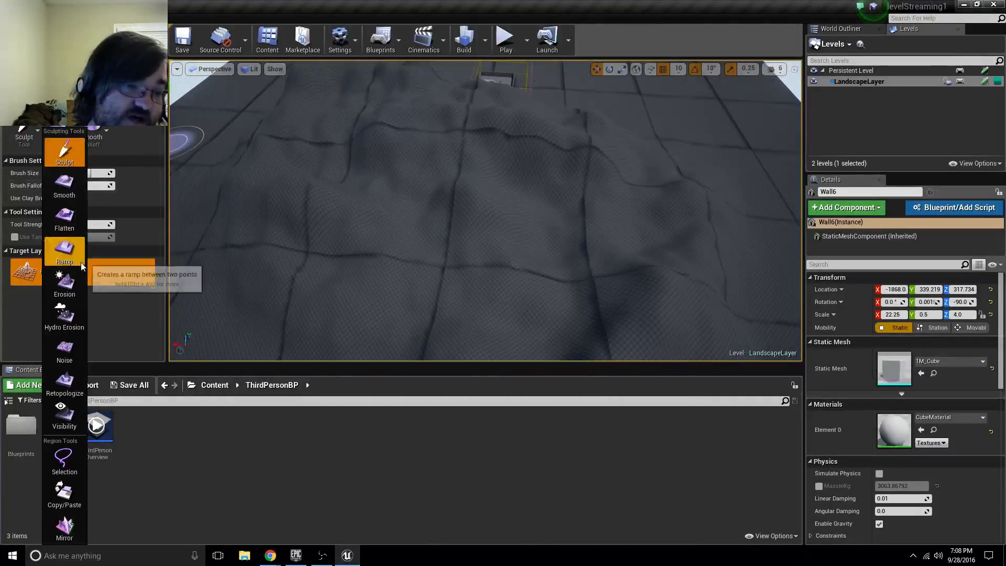
pyautogui.click(82, 281)
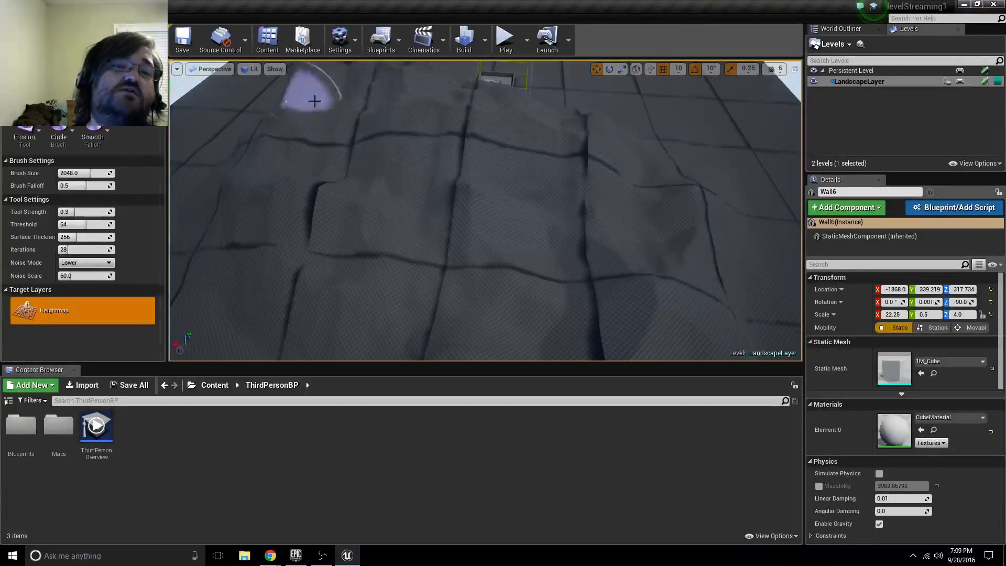
pyautogui.moveTo(393, 125)
pyautogui.mouseDown(button='right')
pyautogui.moveTo(403, 157)
pyautogui.moveTo(398, 126)
pyautogui.moveTo(445, 113)
pyautogui.moveTo(437, 139)
pyautogui.mouseUp(button='right')
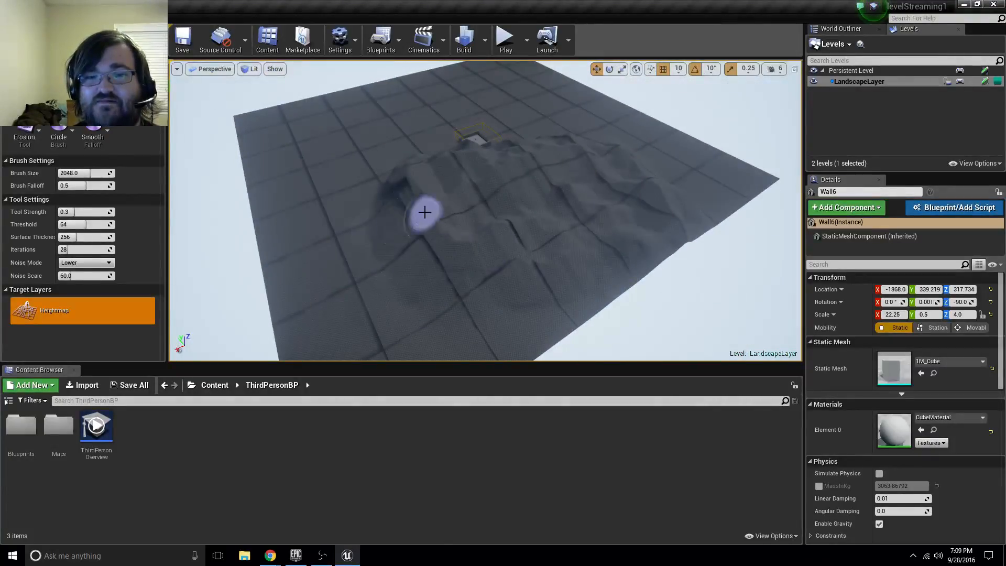
pyautogui.moveTo(383, 192)
pyautogui.mouseDown(button='right')
pyautogui.moveTo(386, 152)
pyautogui.moveTo(388, 209)
pyautogui.moveTo(279, 217)
pyautogui.mouseUp(button='right')
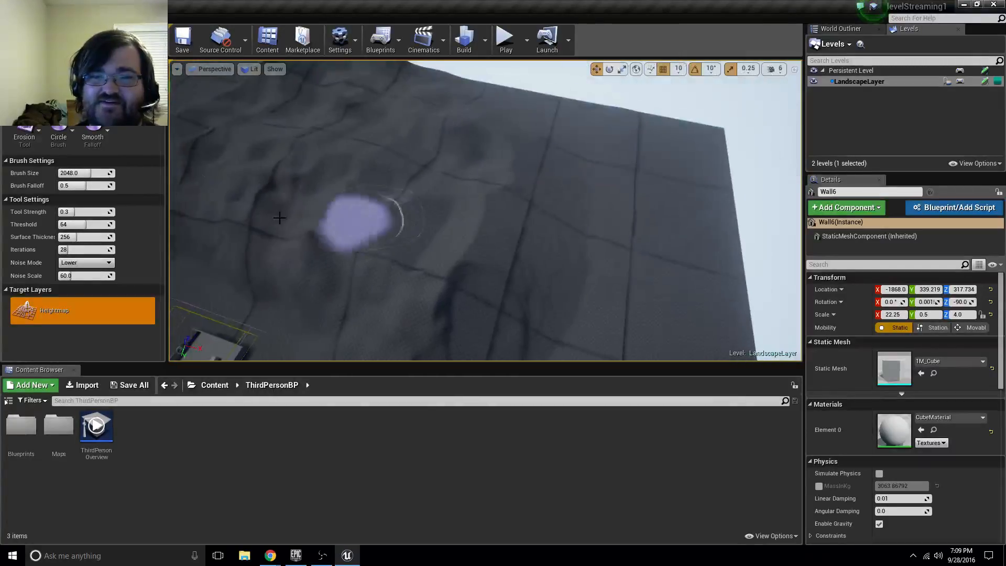
# Step: Enlarge the erosion brush to 8192 and erode the mountain range around the arena in broad strokes
pyautogui.moveTo(110, 173); pyautogui.dragTo(158, 173)
pyautogui.moveTo(335, 231)
pyautogui.mouseDown()
pyautogui.moveTo(537, 144)
pyautogui.moveTo(246, 188)
pyautogui.moveTo(186, 132)
pyautogui.mouseUp()
pyautogui.moveTo(429, 202)
pyautogui.mouseDown(button='right')
pyautogui.moveTo(366, 201)
pyautogui.moveTo(315, 179)
pyautogui.mouseUp(button='right')
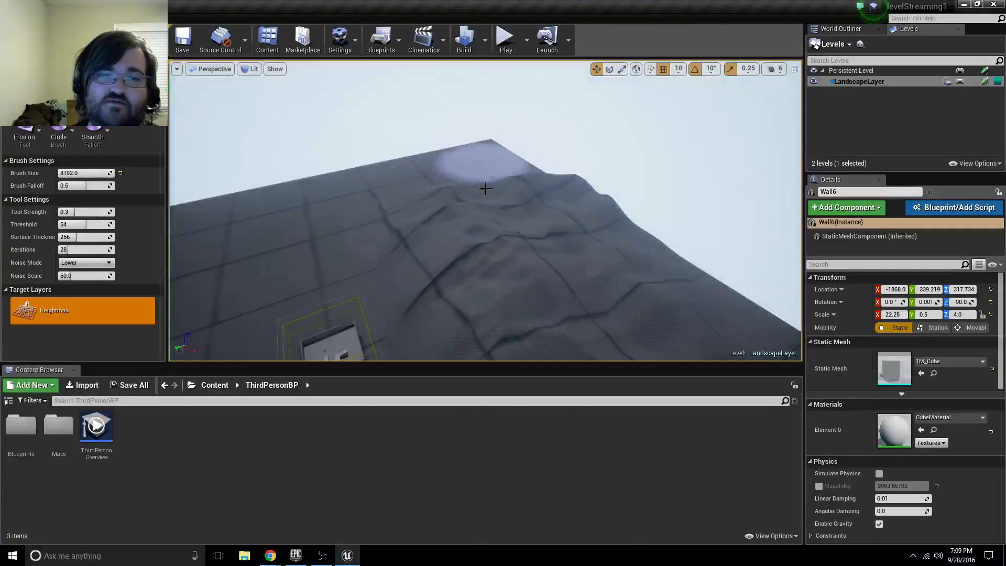
pyautogui.moveTo(585, 203); pyautogui.dragTo(611, 258, button='right')
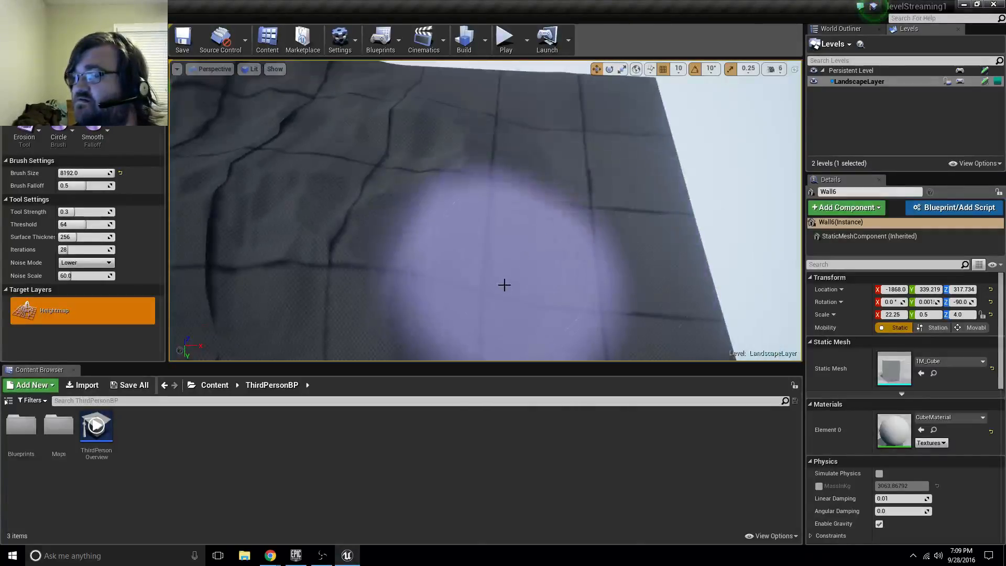
pyautogui.moveTo(391, 244)
pyautogui.mouseDown(button='right')
pyautogui.moveTo(361, 215)
pyautogui.moveTo(367, 225)
pyautogui.moveTo(369, 218)
pyautogui.mouseUp(button='right')
pyautogui.moveTo(485, 211)
pyautogui.mouseDown(button='right')
pyautogui.moveTo(380, 127)
pyautogui.moveTo(307, 143)
pyautogui.moveTo(286, 169)
pyautogui.moveTo(365, 142)
pyautogui.moveTo(422, 142)
pyautogui.mouseUp(button='right')
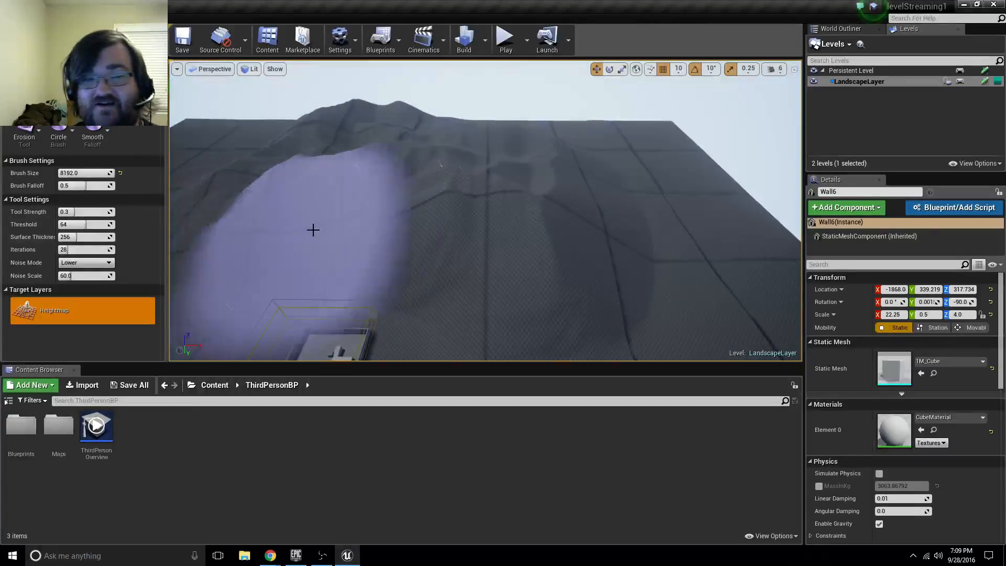
pyautogui.moveTo(310, 236); pyautogui.dragTo(231, 238, button='right')
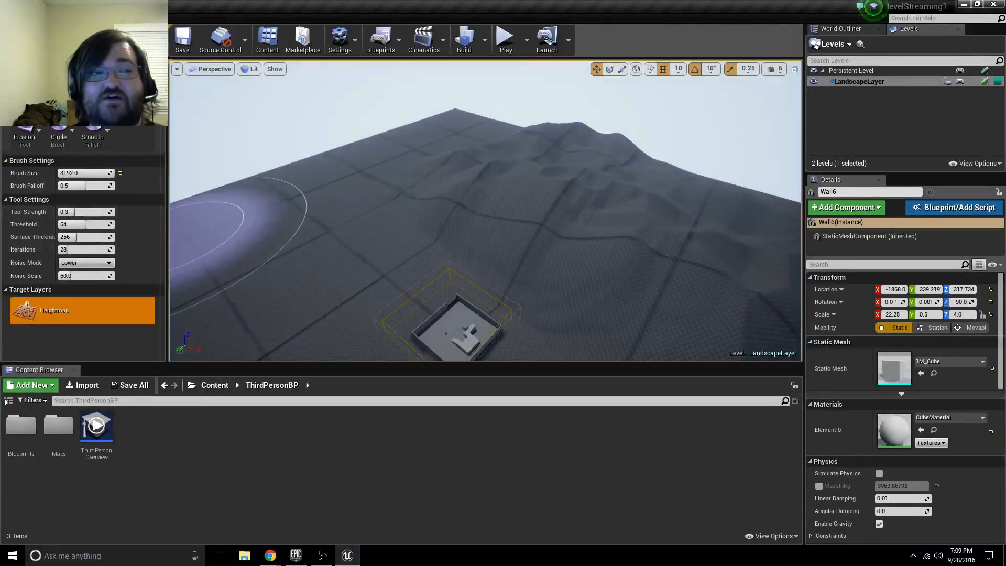
# Step: Examine how the landscape Selection tool picks out single components on the flat ground and hills, and return to the sculpting tools
pyautogui.click(44, 99)
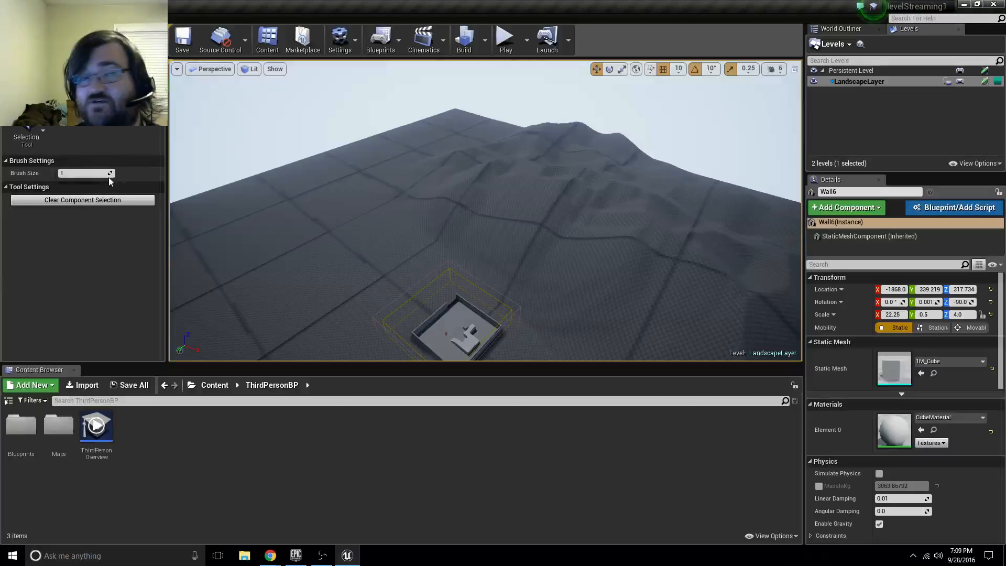
pyautogui.click(247, 186)
pyautogui.click(355, 328)
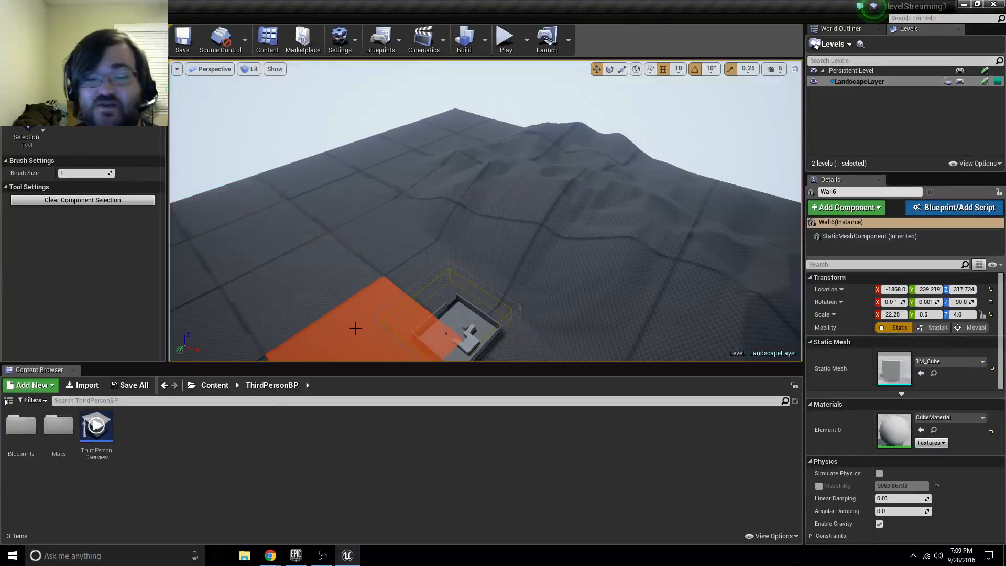
pyautogui.click(606, 268)
pyautogui.click(340, 240)
pyautogui.click(310, 221)
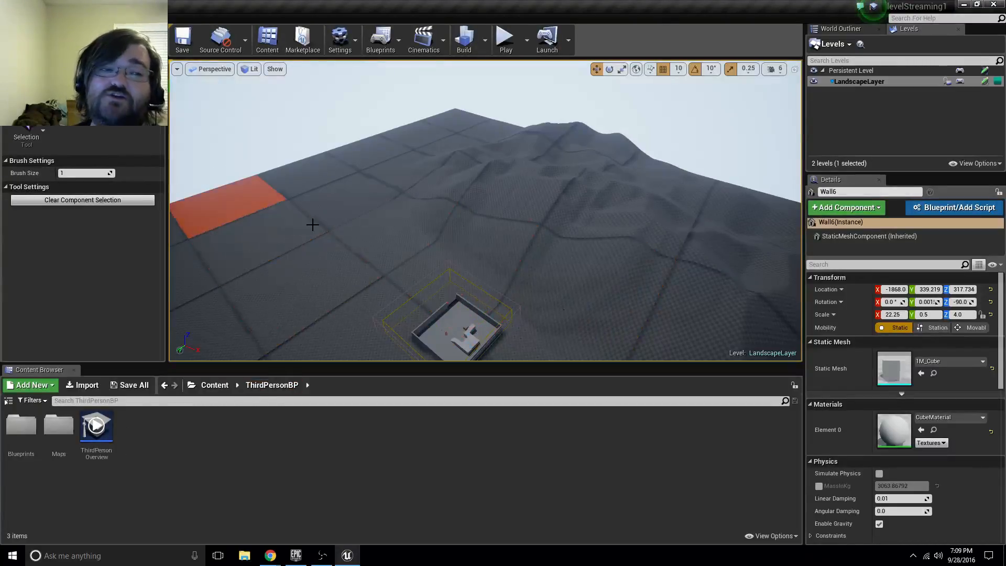
pyautogui.click(615, 319)
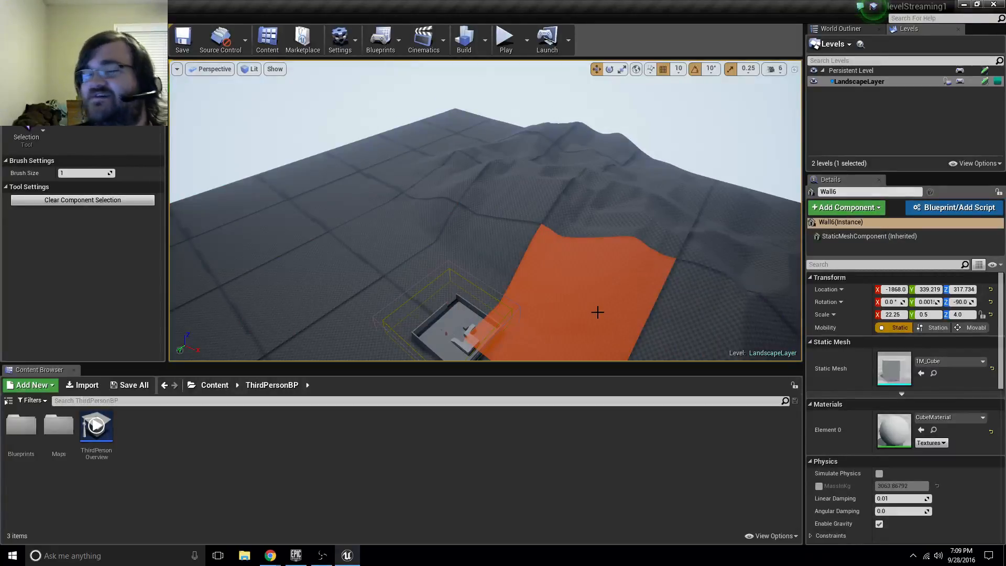
pyautogui.click(257, 242)
pyautogui.click(169, 245)
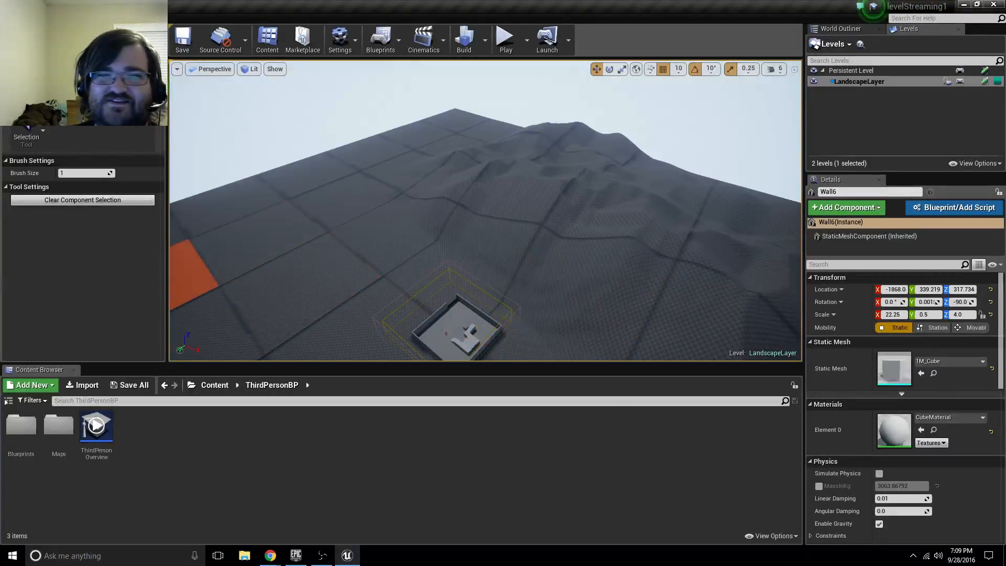
pyautogui.click(29, 137)
pyautogui.click(82, 97)
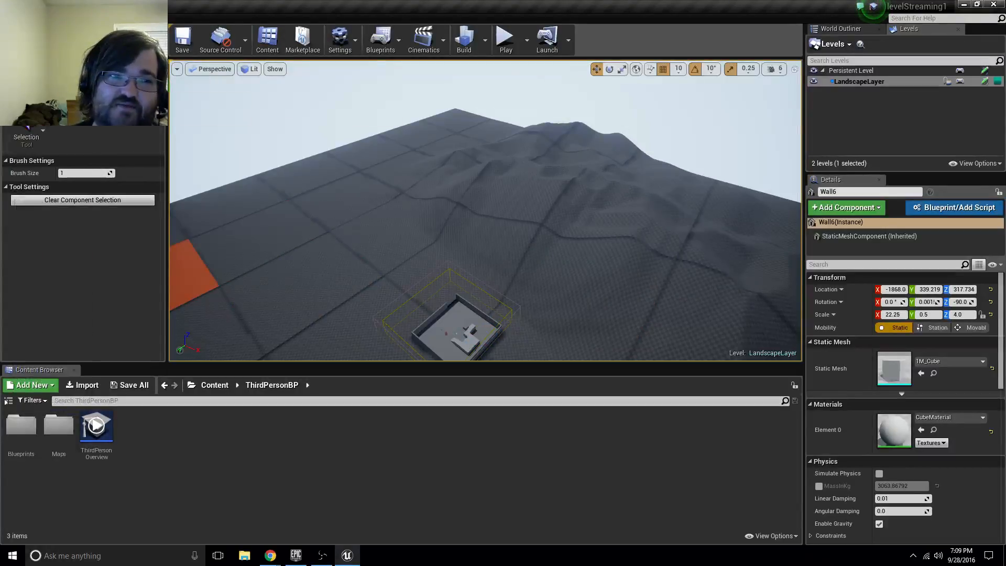
# Step: Switch to the landscape Visibility tool and reduce its brush size to about 340.5
pyautogui.click(27, 136)
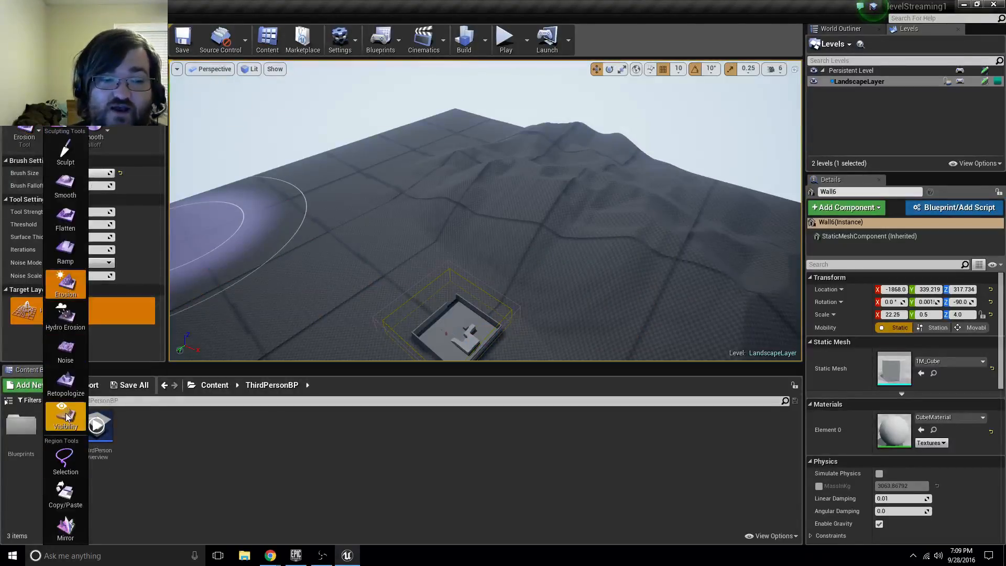
pyautogui.click(63, 415)
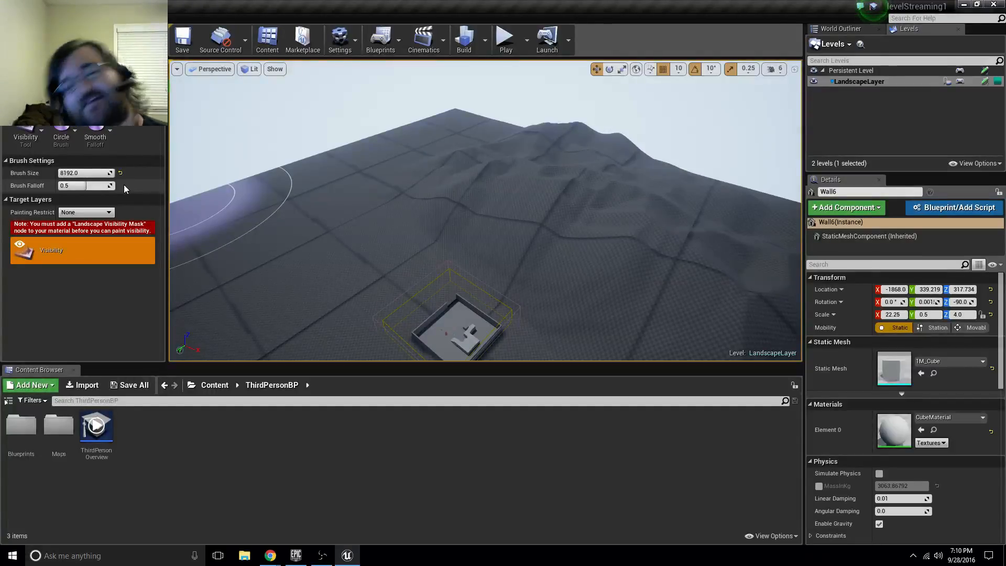
pyautogui.click(52, 89)
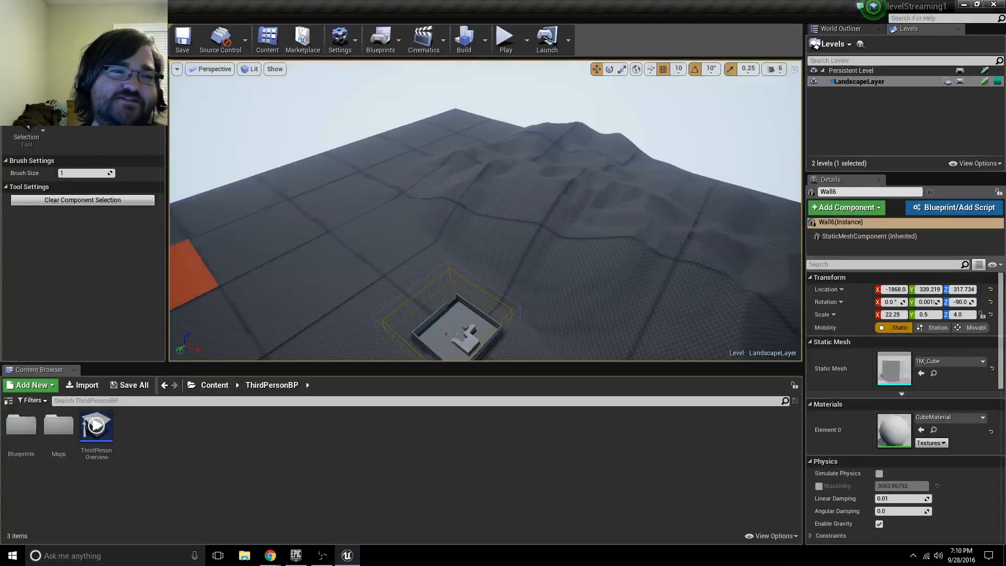
pyautogui.click(83, 89)
pyautogui.click(40, 134)
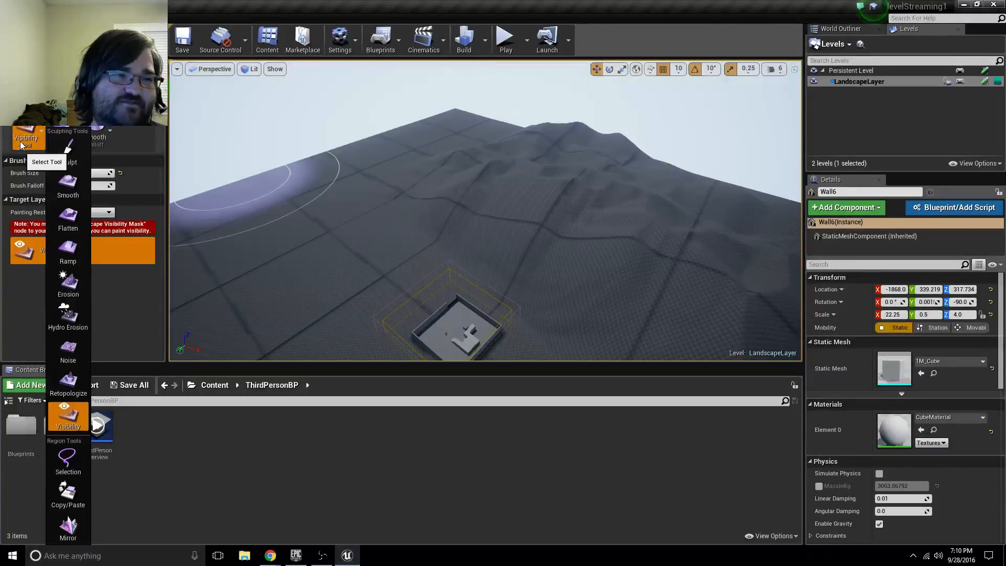
pyautogui.click(40, 134)
pyautogui.click(41, 131)
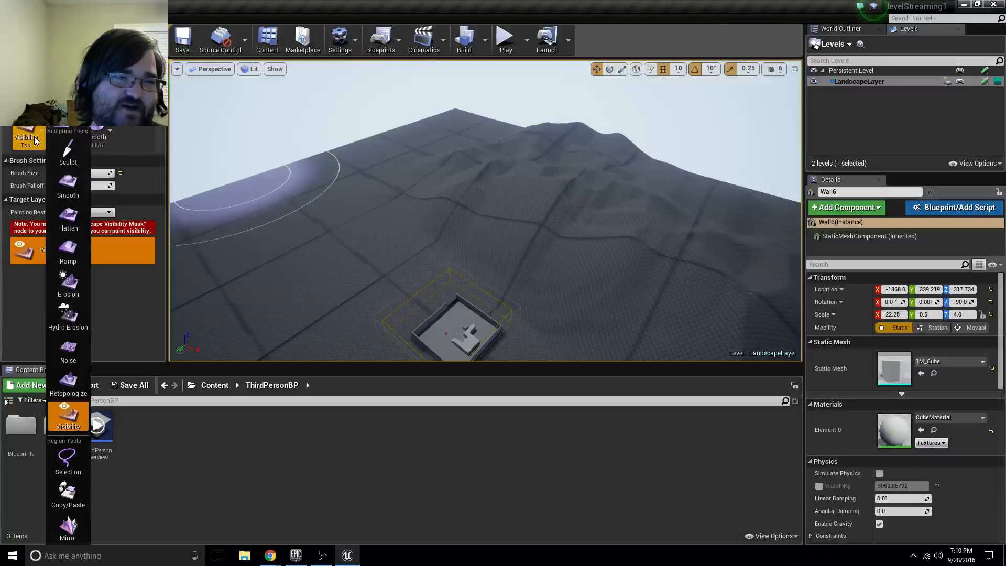
pyautogui.click(41, 131)
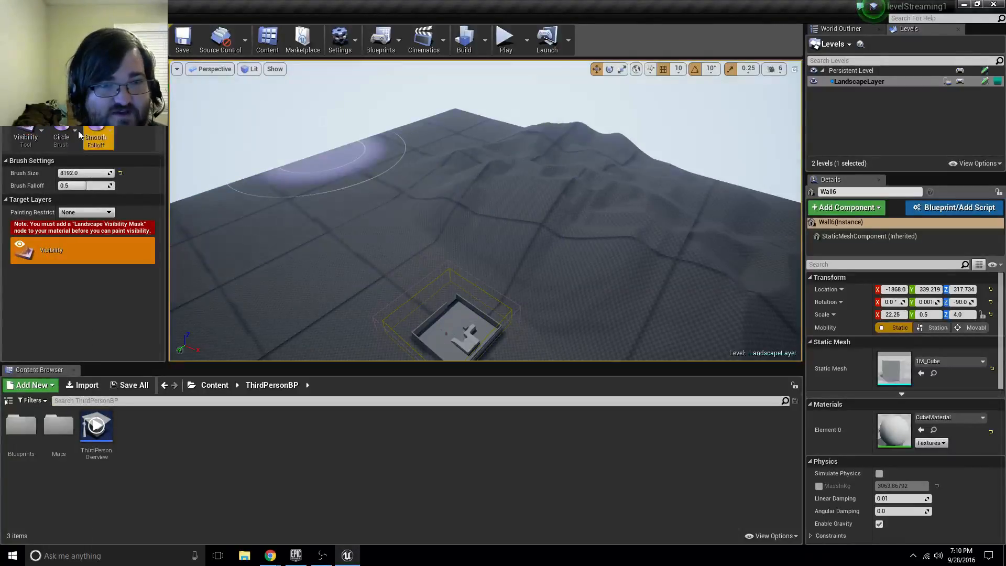
pyautogui.moveTo(63, 173); pyautogui.dragTo(62, 173)
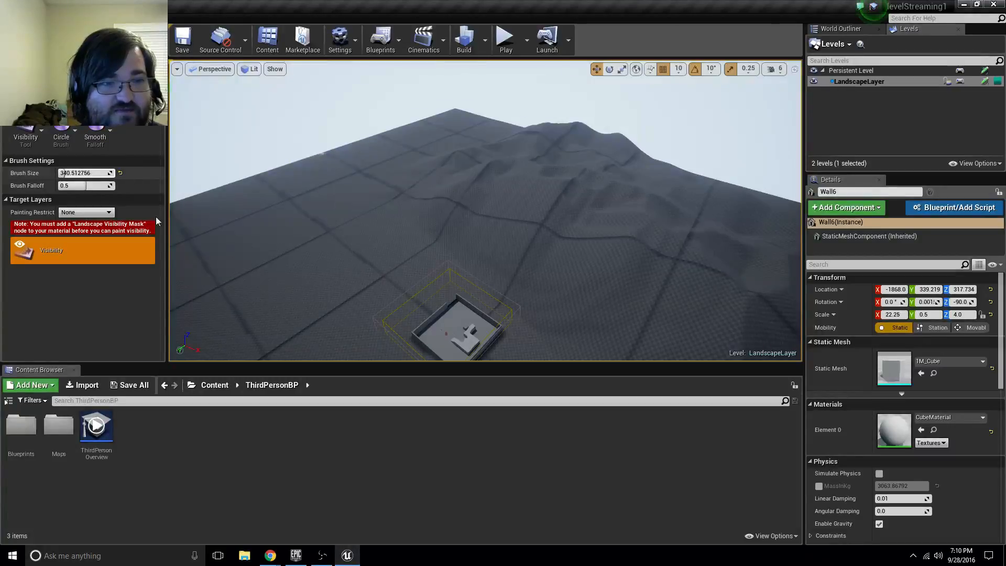
# Step: Create a new material named LandscapeMaterial in the ThirdPersonBP folder
pyautogui.rightClick(147, 436)
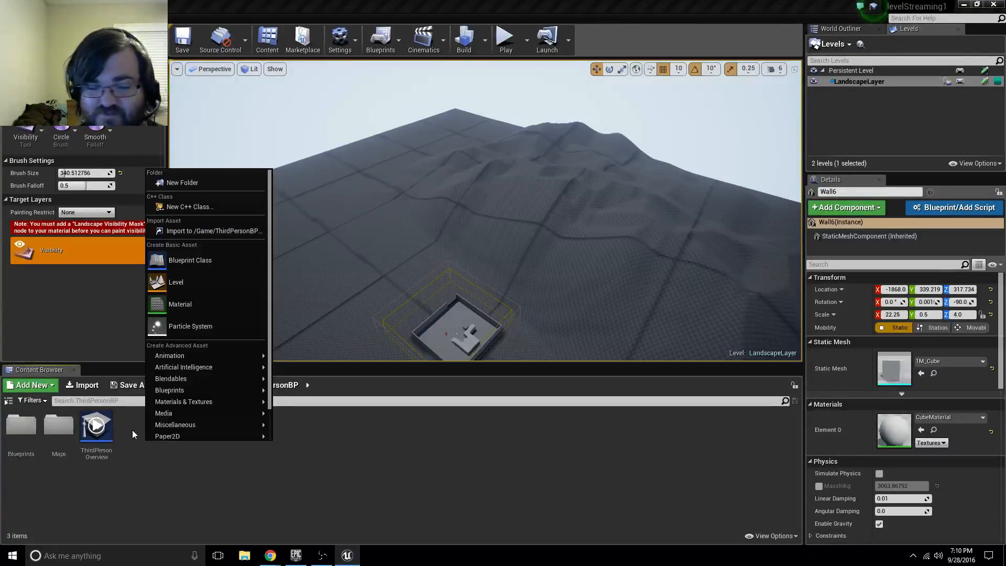
pyautogui.click(162, 303)
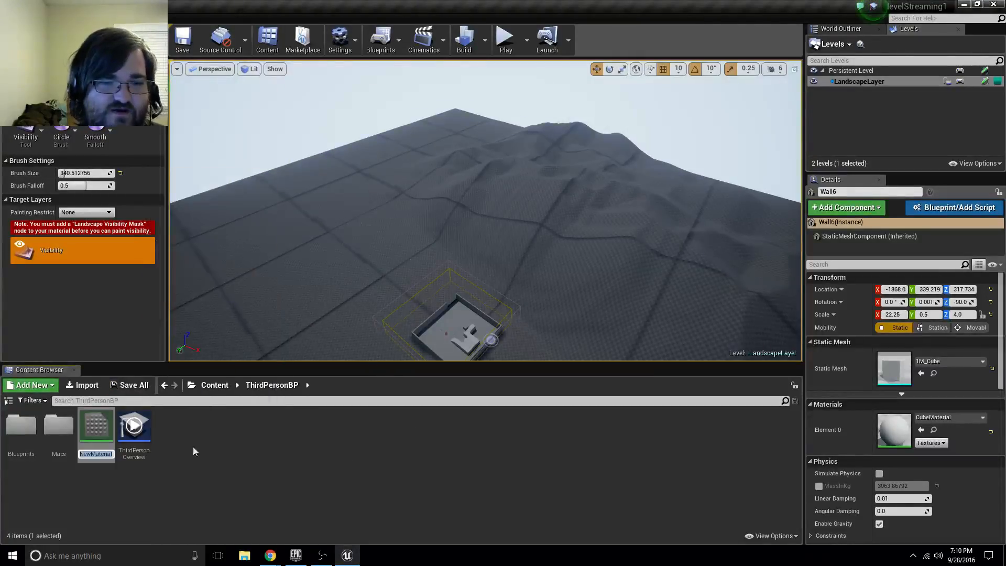
pyautogui.write('Landsca')
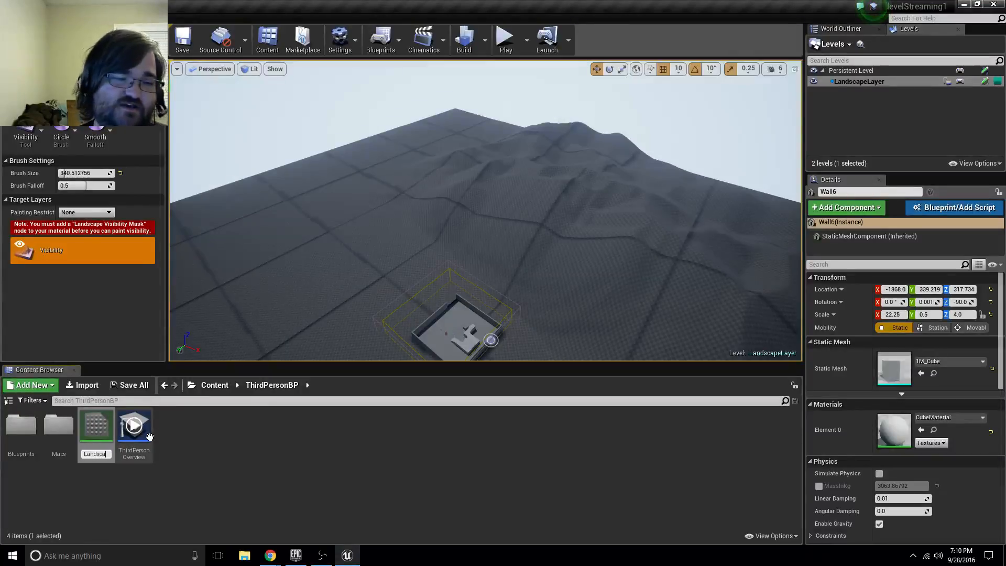
pyautogui.write('peMaterial')
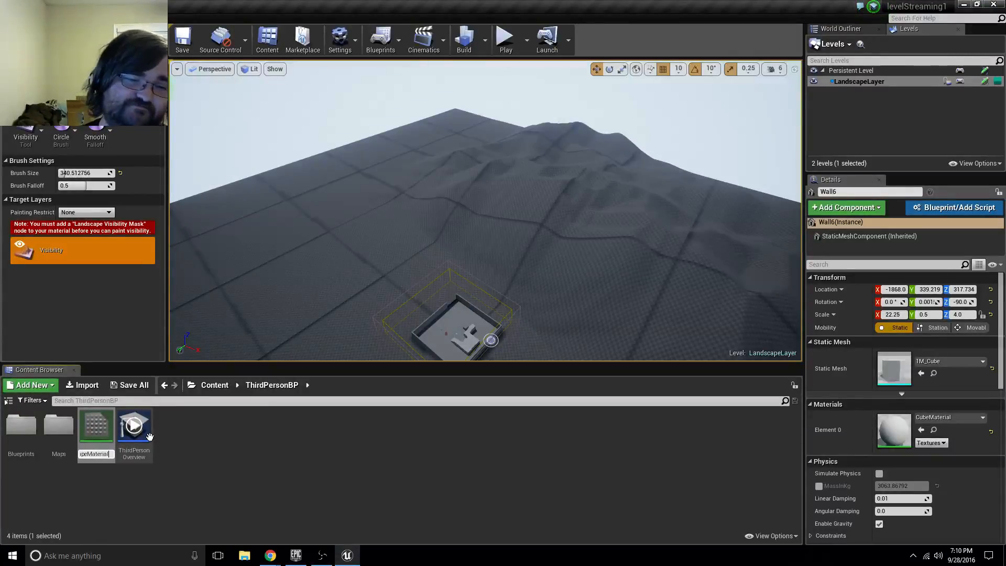
pyautogui.press('Return')
# Step: Open LandscapeMaterial in the material editor
pyautogui.doubleClick(95, 432)
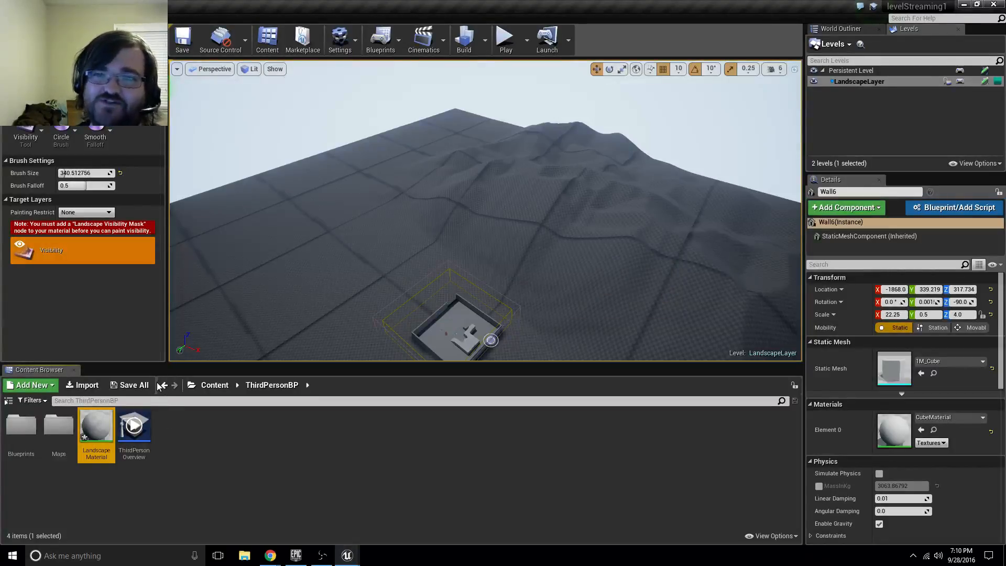
pyautogui.doubleClick(98, 423)
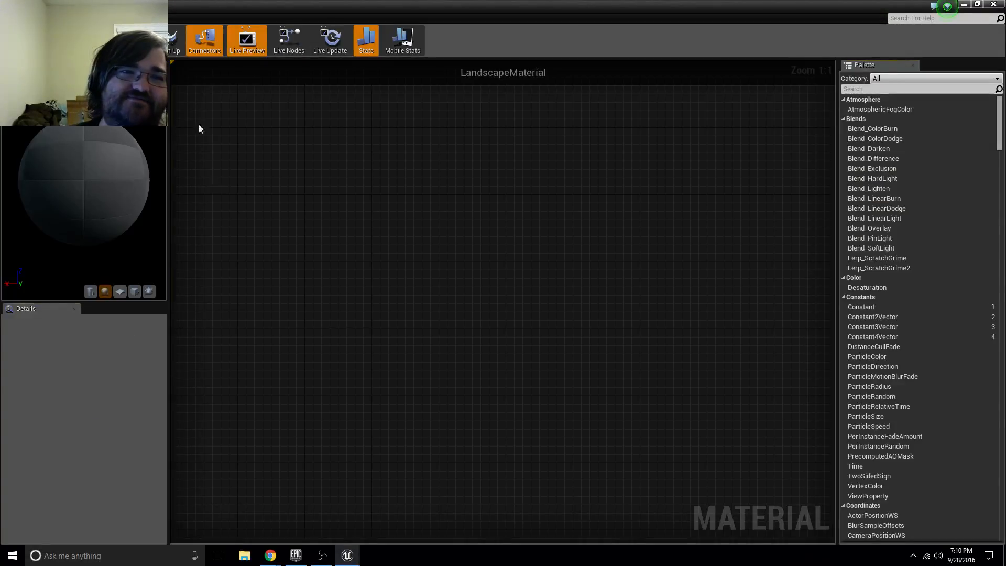
pyautogui.moveTo(60, 4); pyautogui.dragTo(171, 74)
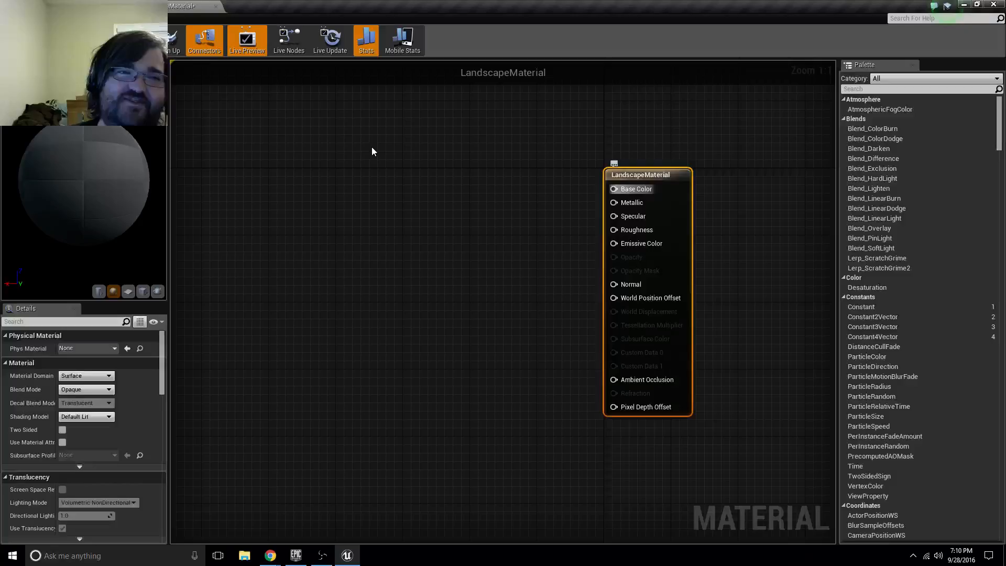
# Step: Add a Constant3Vector node to the LandscapeMaterial graph and remove the surplus duplicate
pyautogui.click(371, 149)
pyautogui.click(371, 152)
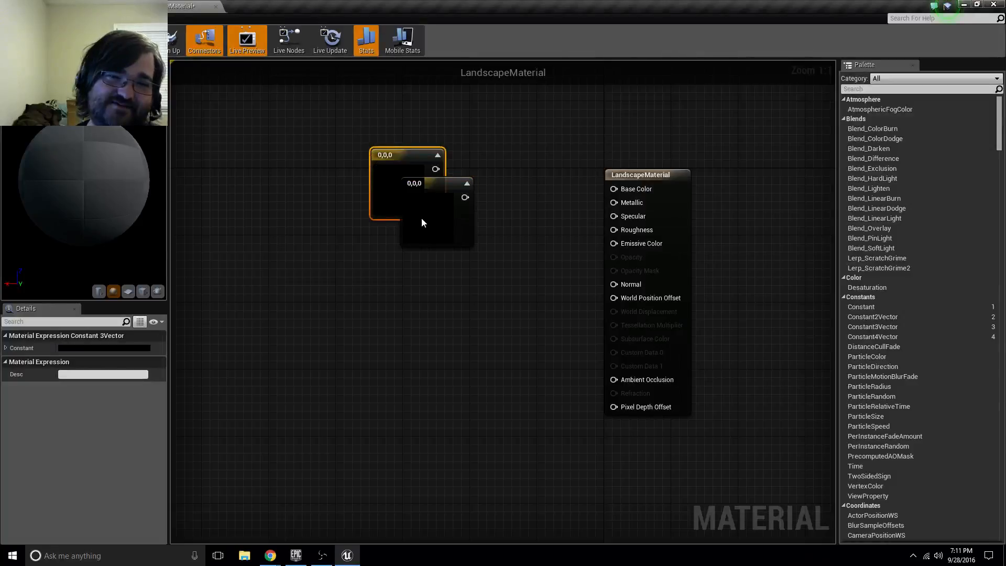
pyautogui.moveTo(422, 218); pyautogui.dragTo(378, 171)
pyautogui.click(366, 175)
pyautogui.click(368, 160)
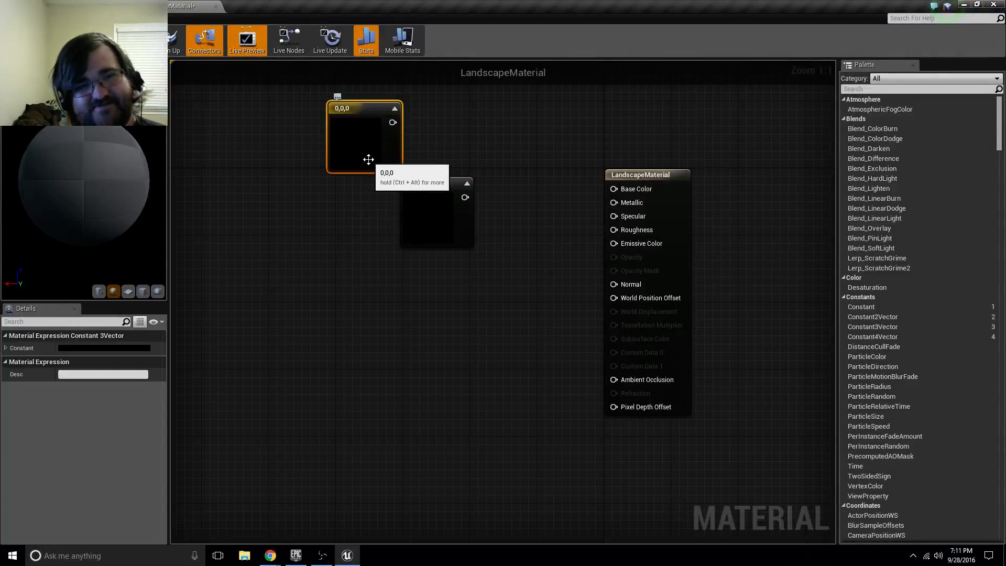
pyautogui.press('Delete')
# Step: Create a LinearInterpolate node with the Constant3Vector wired into its A input, and add a second Constant3Vector below the first
pyautogui.click(454, 211)
pyautogui.moveTo(454, 211); pyautogui.dragTo(439, 197)
pyautogui.write('lerp')
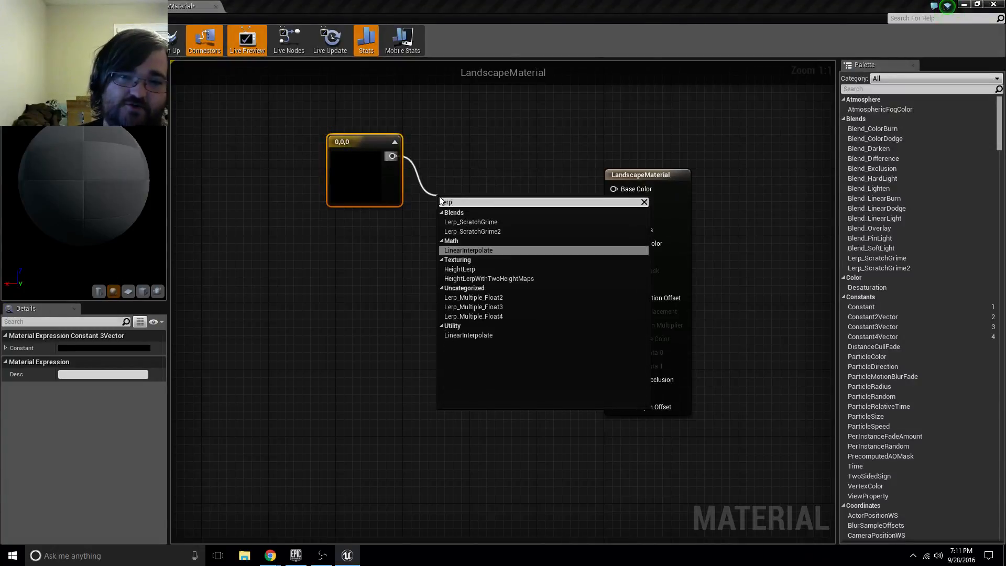
pyautogui.press('Return')
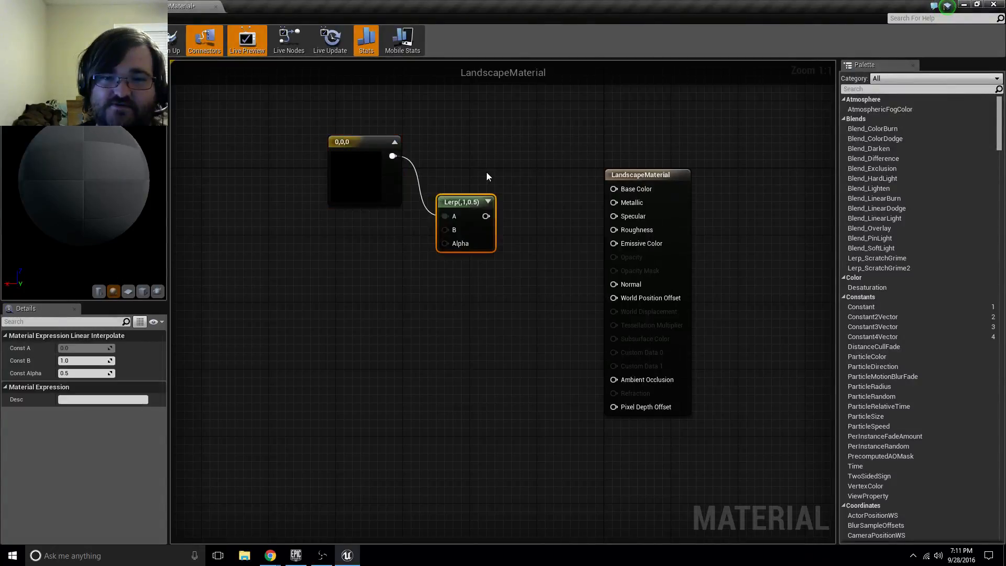
pyautogui.press('3')
pyautogui.click(337, 264)
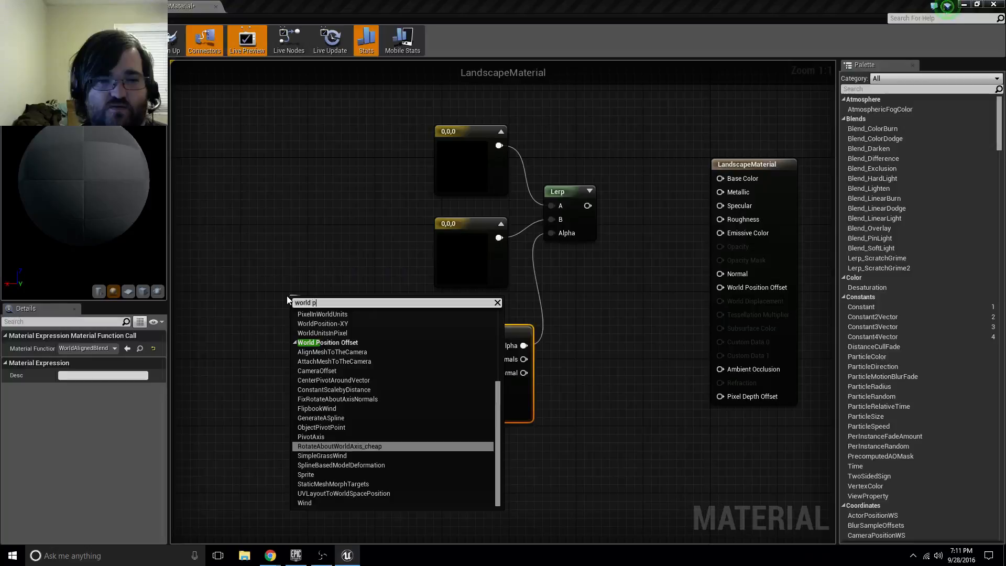
pyautogui.write('n')
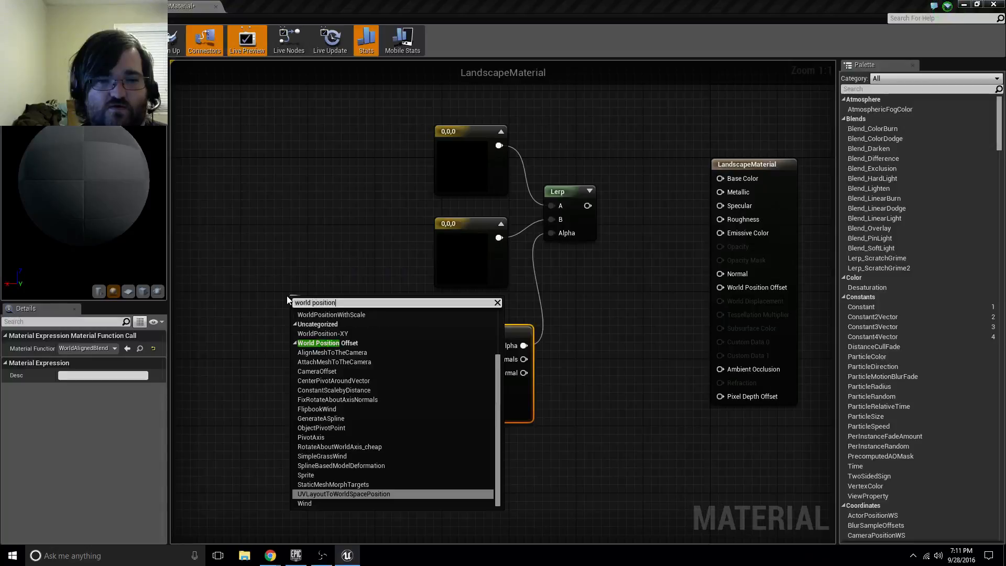
pyautogui.write(' offset')
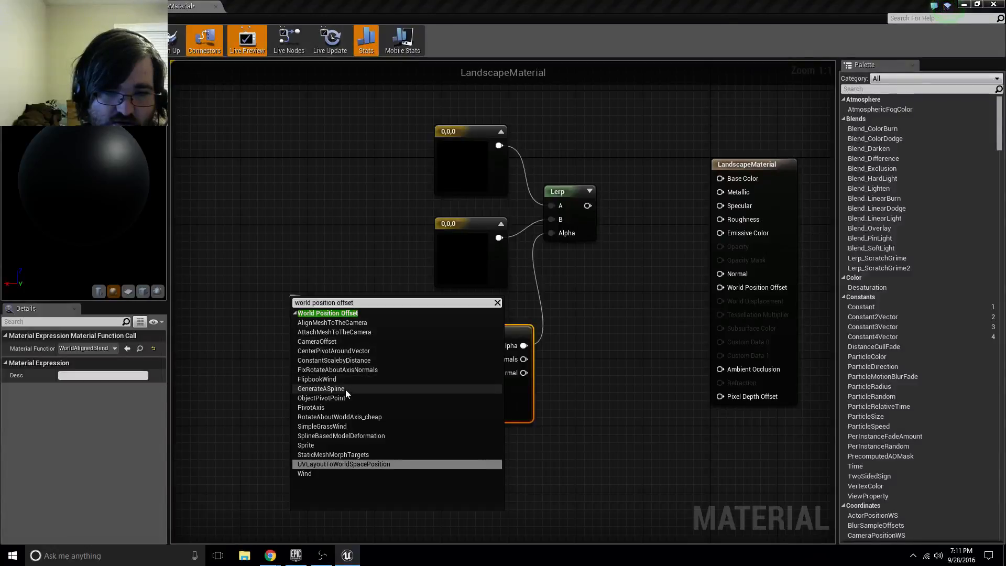
pyautogui.press('BackSpace')
pyautogui.press('BackSpace')
pyautogui.press('BackSpace')
pyautogui.press('BackSpace')
pyautogui.press('BackSpace')
pyautogui.press('BackSpace')
pyautogui.press('BackSpace')
pyautogui.press('BackSpace')
pyautogui.press('BackSpace')
pyautogui.press('BackSpace')
pyautogui.press('BackSpace')
pyautogui.press('BackSpace')
pyautogui.press('BackSpace')
pyautogui.press('BackSpace')
pyautogui.press('BackSpace')
pyautogui.press('BackSpace')
pyautogui.press('BackSpace')
pyautogui.press('BackSpace')
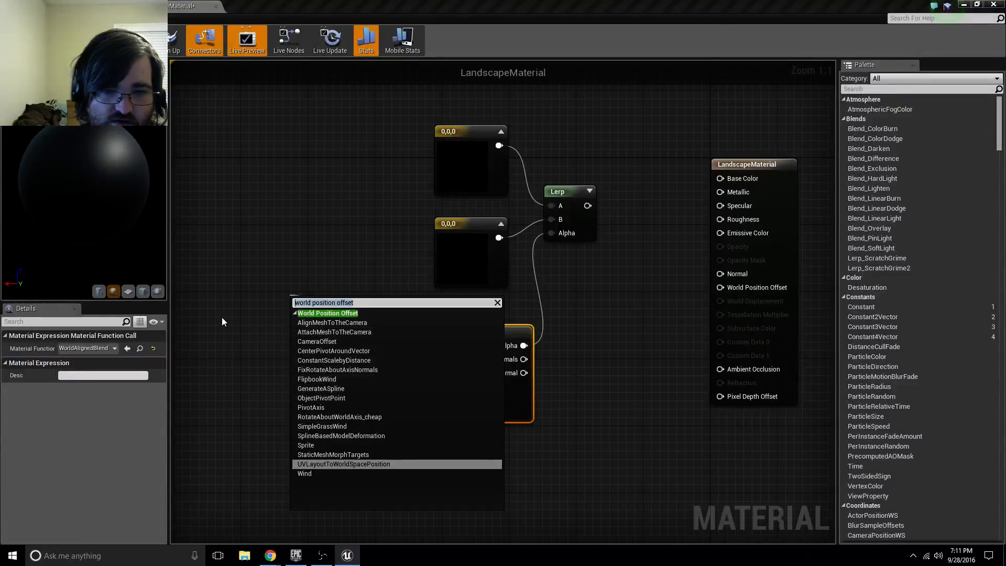
# Step: Find "world position" and add an Absolute World Position node feeding WorldAlignedBlend's In Explicit Normal input
pyautogui.write('ld position')
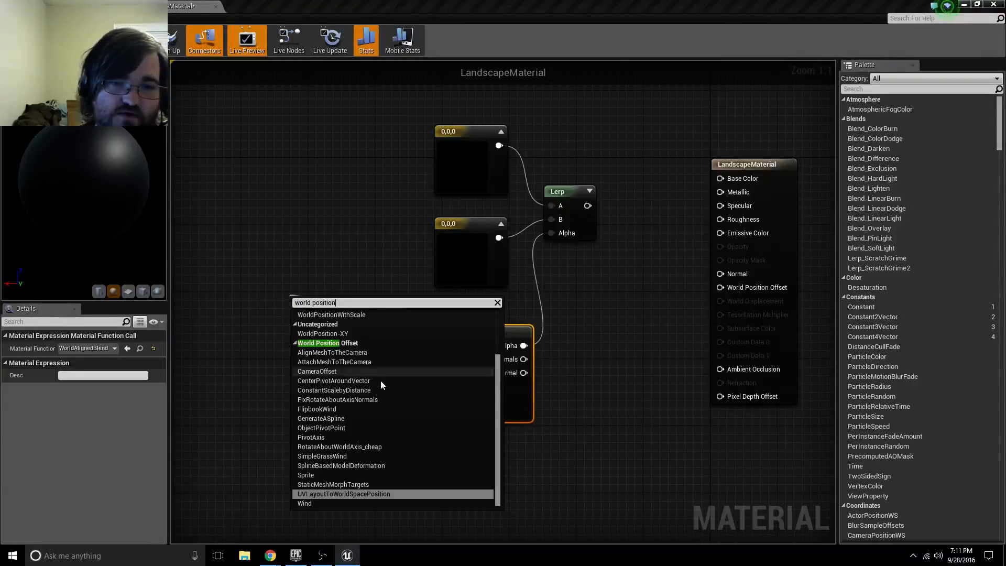
pyautogui.scroll(3, 375, 377)
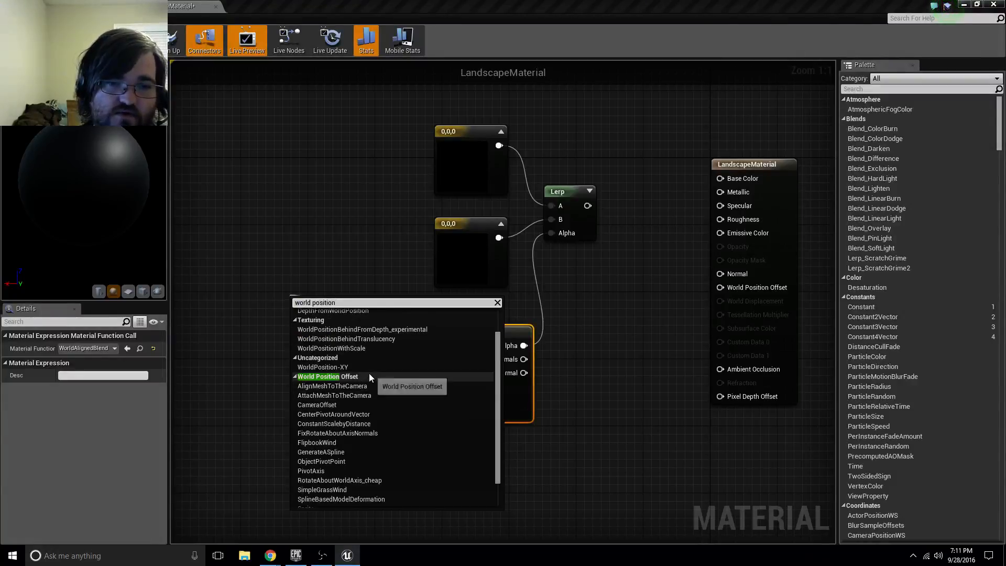
pyautogui.click(330, 324)
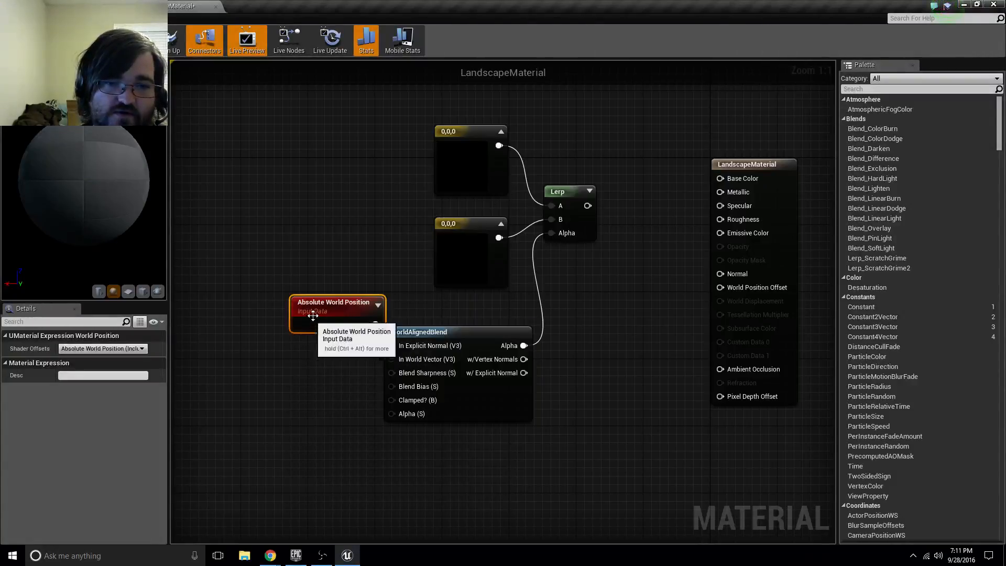
# Step: Add a Constant node beside the WorldAlignedBlend inputs, below the Absolute World Position node
pyautogui.press('1')
pyautogui.click(331, 384)
pyautogui.moveTo(358, 409); pyautogui.dragTo(300, 381)
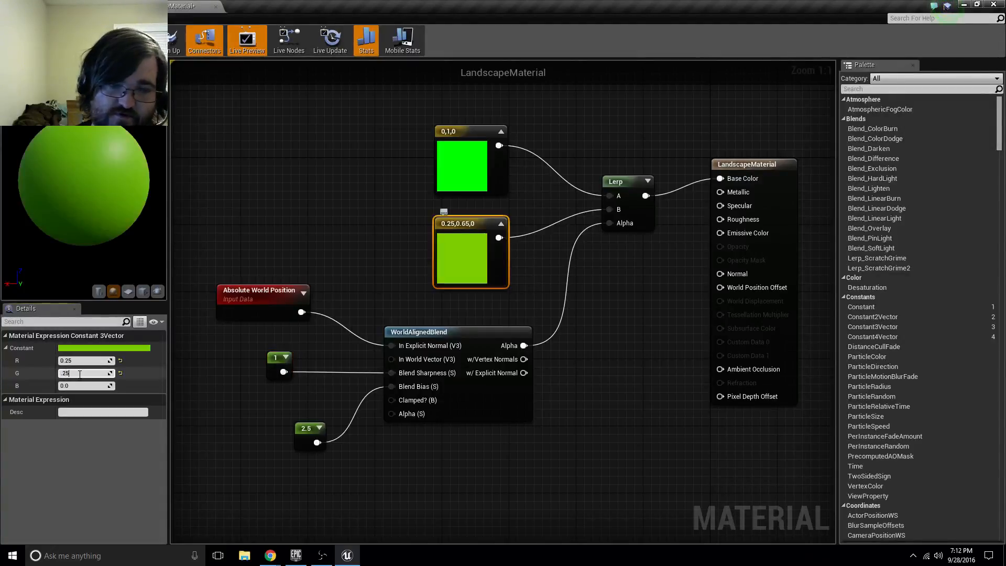
# Step: Set the green value of the lower Constant3Vector to 0.25
pyautogui.press('Return')
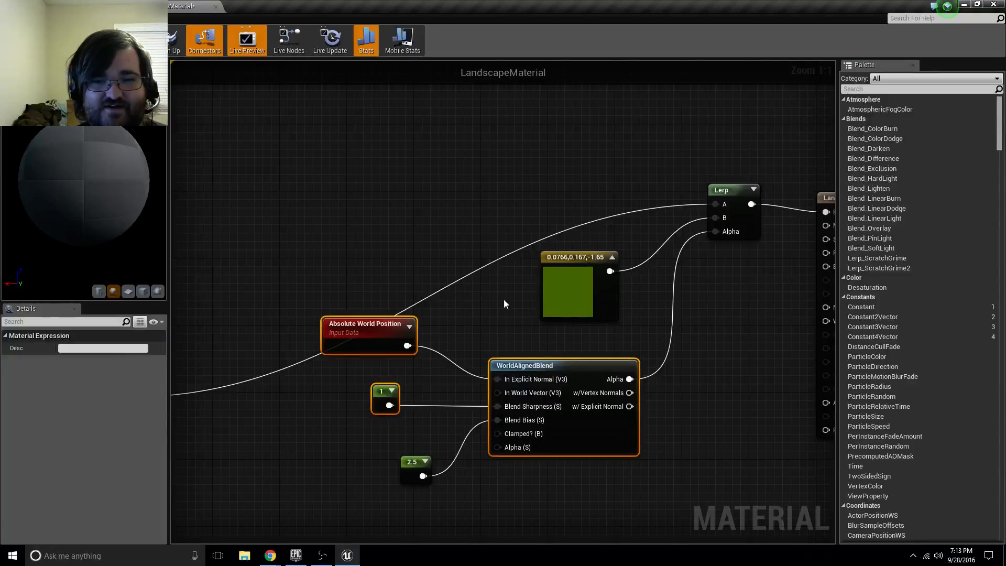
pyautogui.moveTo(504, 304); pyautogui.dragTo(584, 296, button='right')
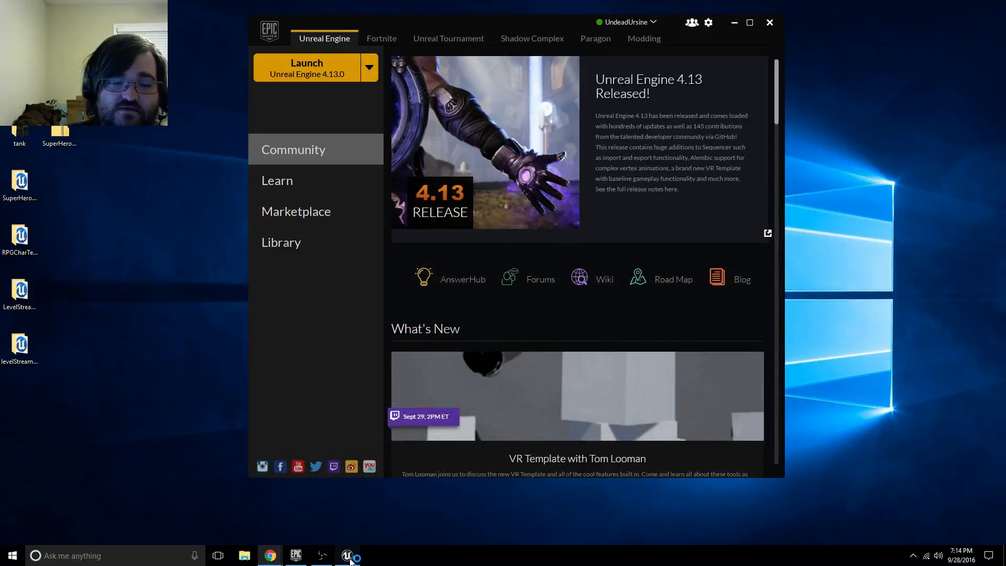
# Step: Switch back to the Unreal Editor's LandscapeMaterial graph and select the main material node
pyautogui.click(347, 555)
pyautogui.moveTo(346, 435); pyautogui.dragTo(193, 11)
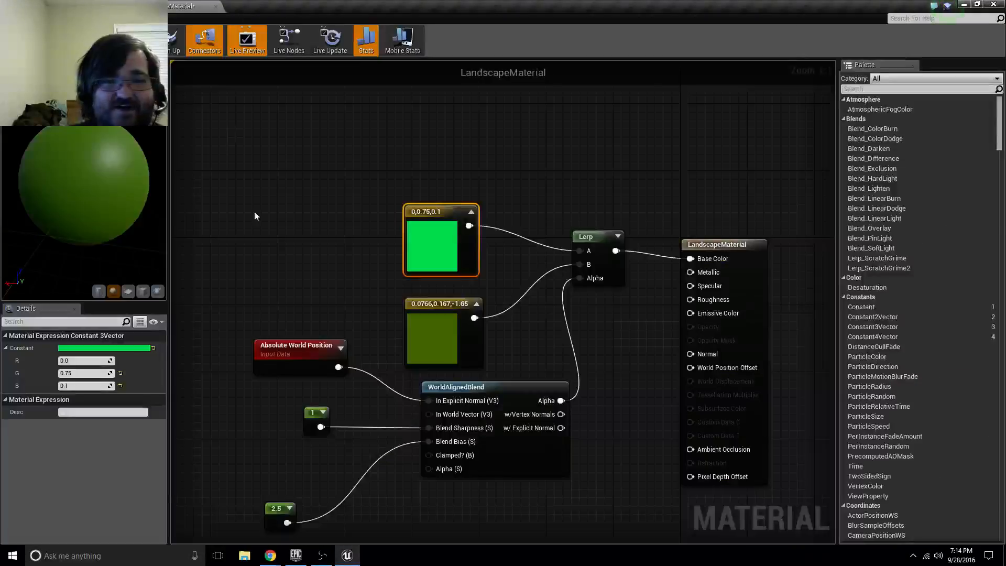
pyautogui.moveTo(475, 373); pyautogui.dragTo(478, 257, button='right')
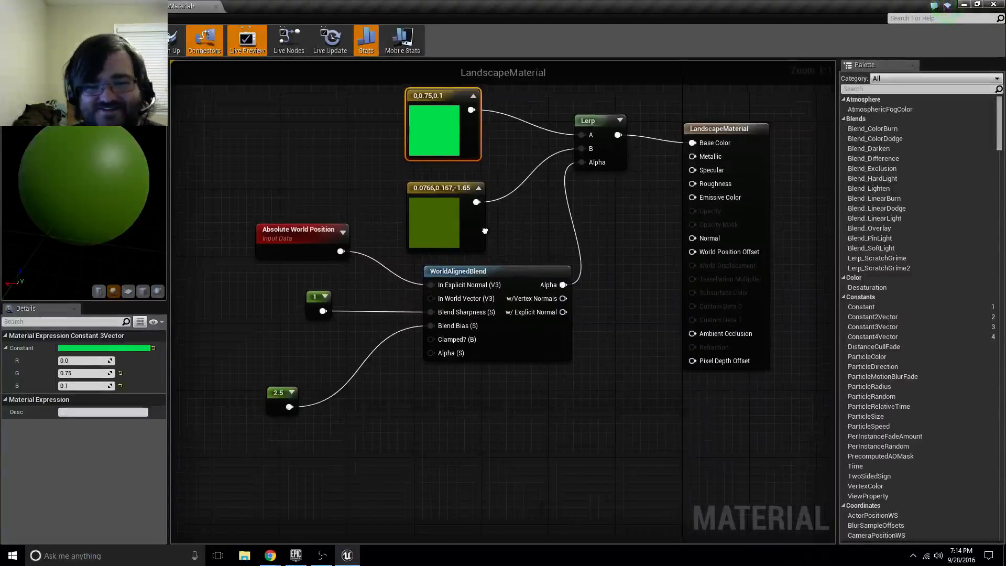
pyautogui.click(752, 140)
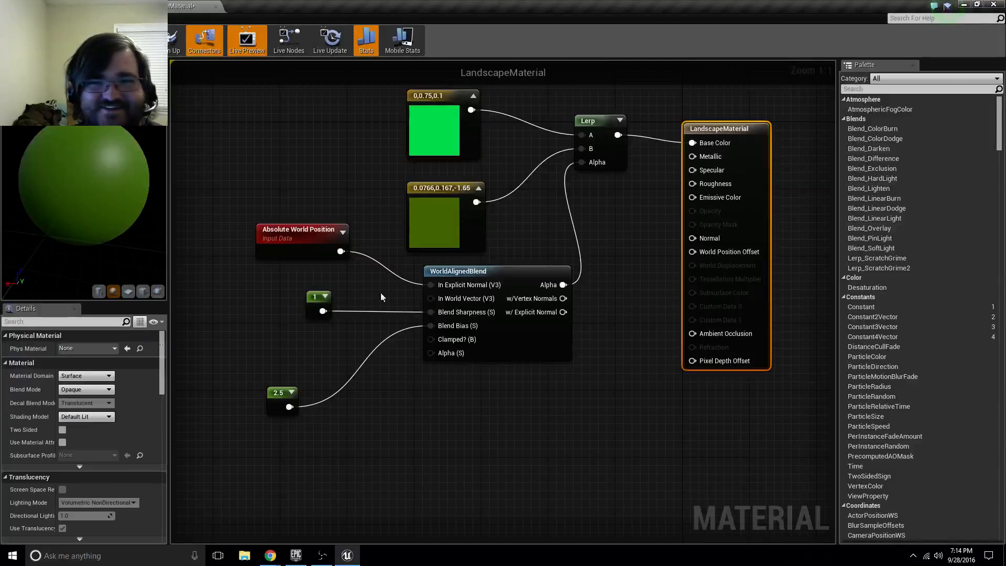